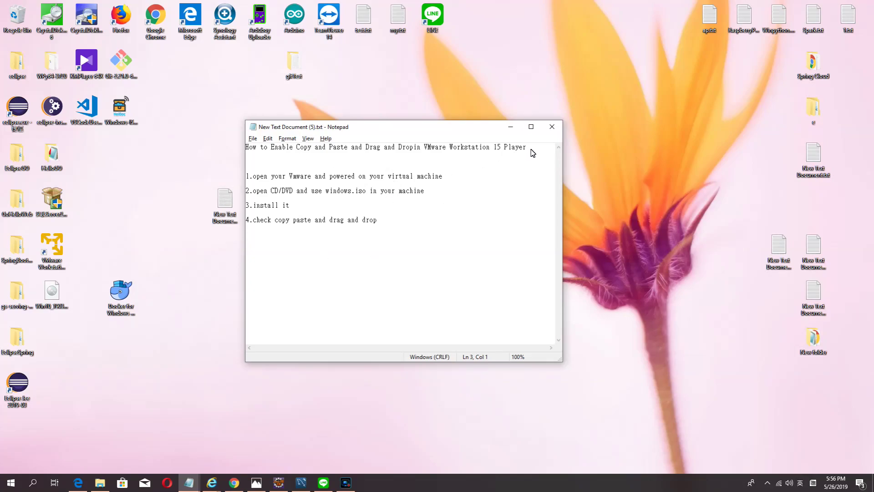
Step: Highlight the Notepad title line, then launch VMware Workstation 15 Player beside it
{"action": "left_click_drag", "start_coordinate": [532, 152], "coordinate": [230, 153]}
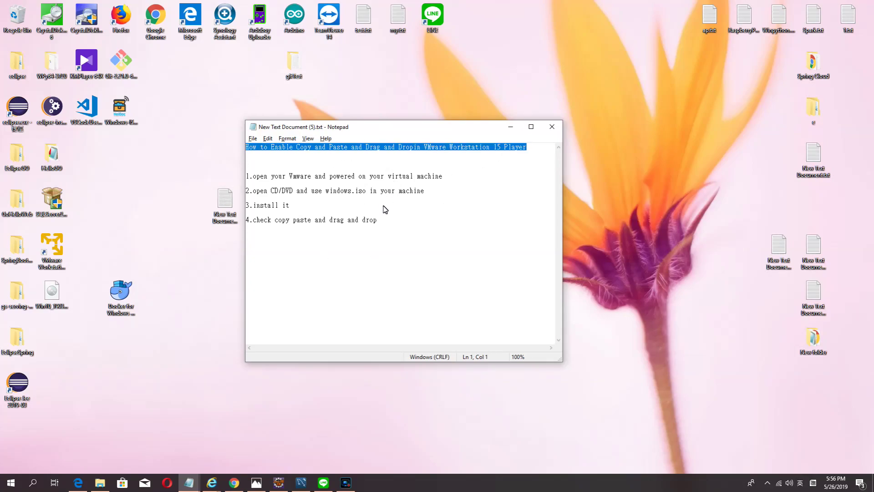
{"action": "left_click", "coordinate": [423, 226]}
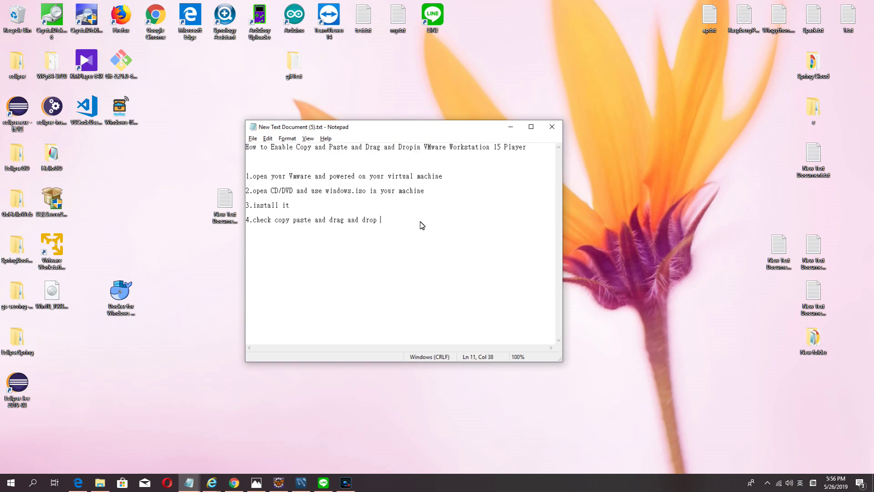
{"action": "left_click", "coordinate": [52, 248]}
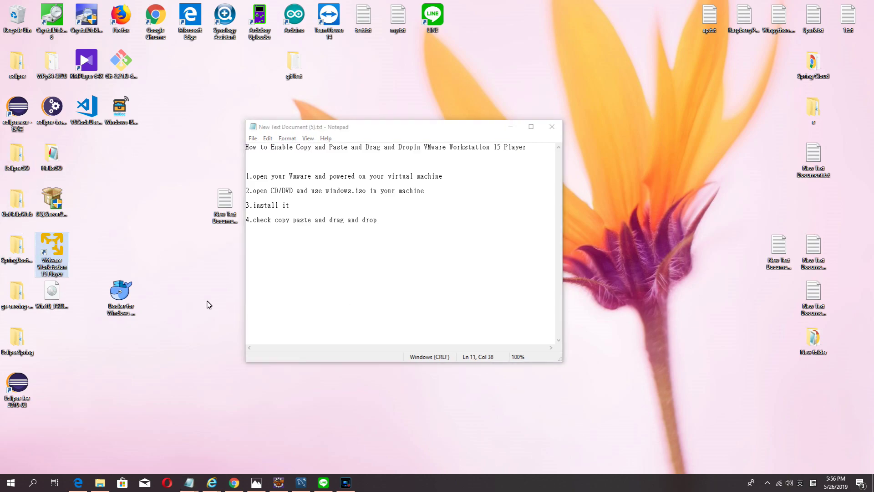
{"action": "key", "text": "Return"}
{"action": "left_click_drag", "start_coordinate": [224, 83], "coordinate": [633, 115]}
Step: Select the Windows 10 x64 copy virtual machine and power it on
{"action": "left_click", "coordinate": [531, 167]}
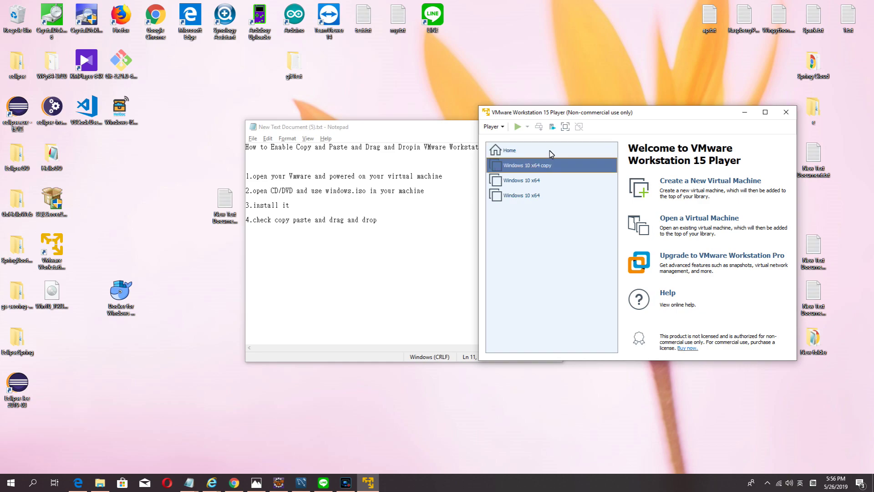
{"action": "left_click_drag", "start_coordinate": [628, 117], "coordinate": [451, 69]}
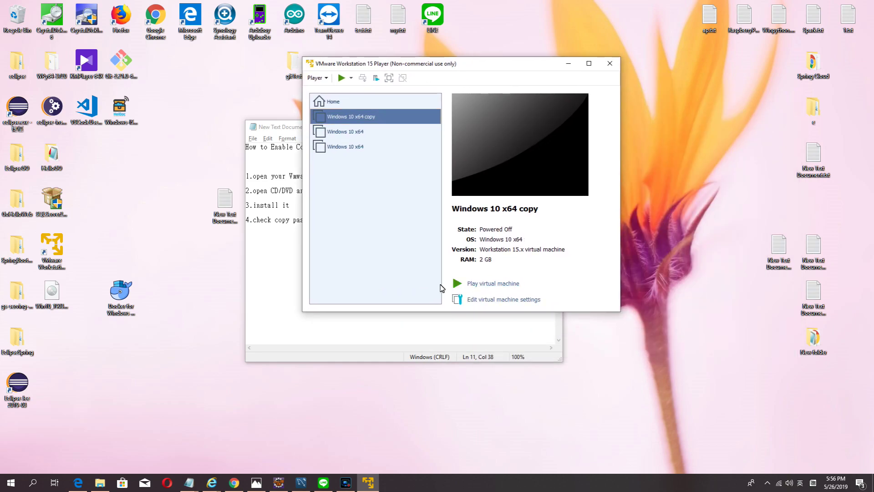
{"action": "left_click", "coordinate": [457, 284]}
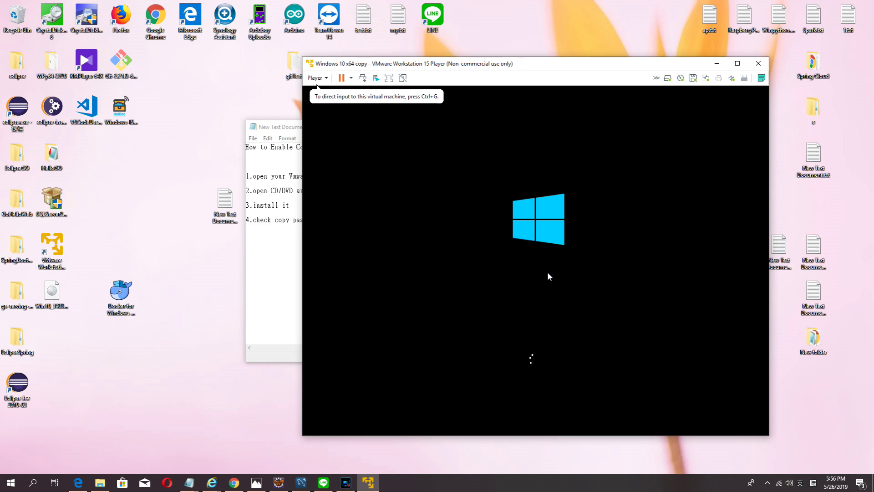
{"action": "left_click_drag", "start_coordinate": [516, 66], "coordinate": [491, 47]}
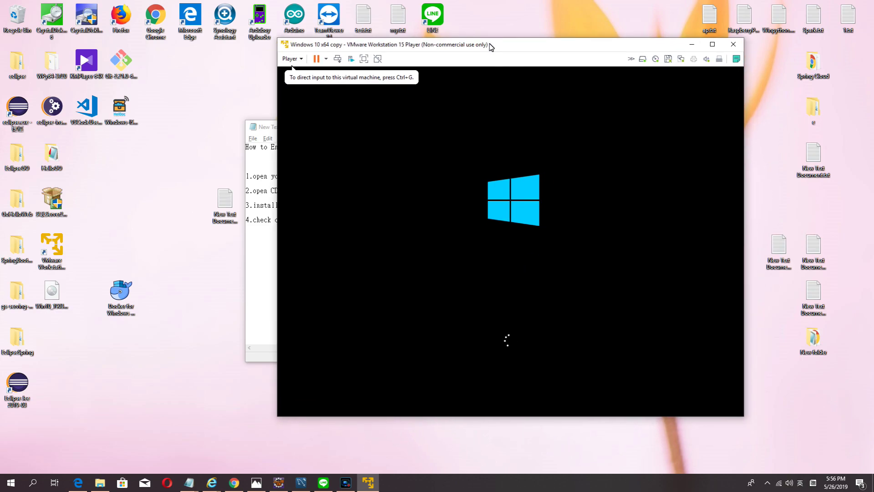
Step: Select step 1 in the Notepad instructions and arrange the notes and VM windows side by side
{"action": "left_click", "coordinate": [267, 127]}
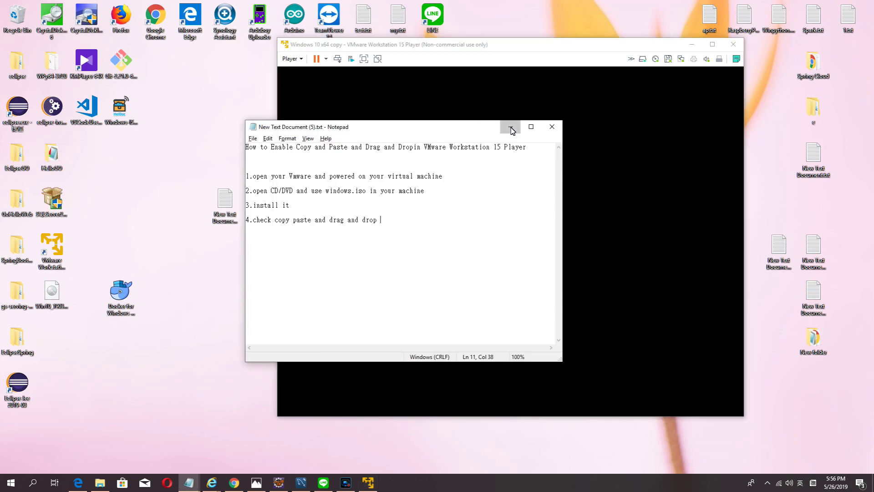
{"action": "left_click_drag", "start_coordinate": [470, 178], "coordinate": [242, 178]}
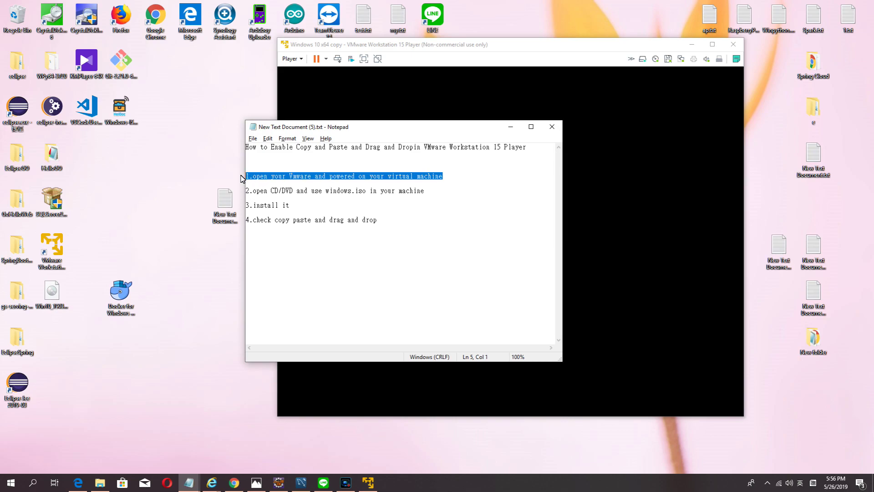
{"action": "left_click_drag", "start_coordinate": [422, 133], "coordinate": [637, 142]}
{"action": "left_click_drag", "start_coordinate": [534, 48], "coordinate": [403, 45]}
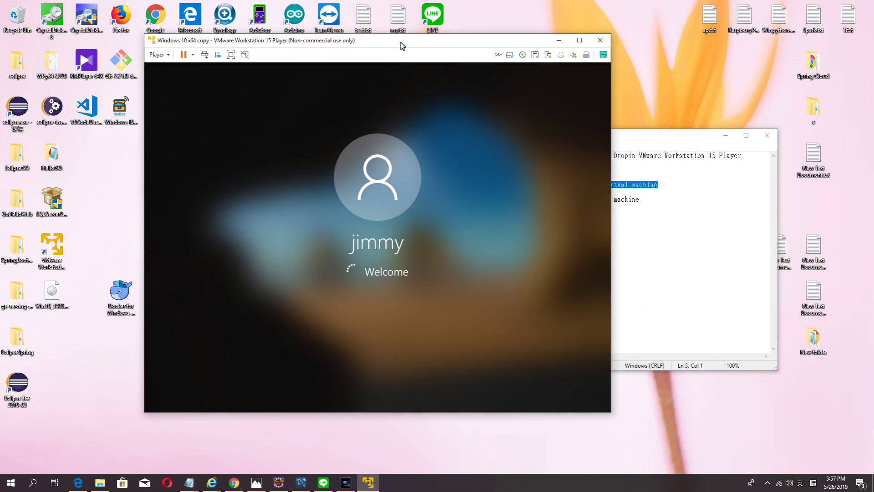
{"action": "left_click_drag", "start_coordinate": [693, 133], "coordinate": [692, 116]}
{"action": "left_click_drag", "start_coordinate": [595, 121], "coordinate": [712, 105]}
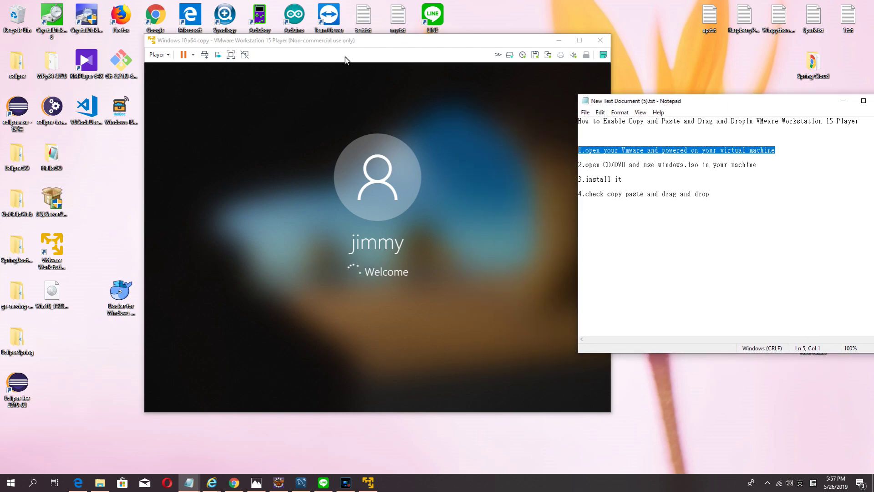
Step: Uncover New Text Document (5).txt on the host desktop and refocus the VM
{"action": "left_click_drag", "start_coordinate": [269, 40], "coordinate": [394, 42]}
{"action": "left_click", "coordinate": [233, 216]}
{"action": "left_click_drag", "start_coordinate": [234, 216], "coordinate": [164, 214]}
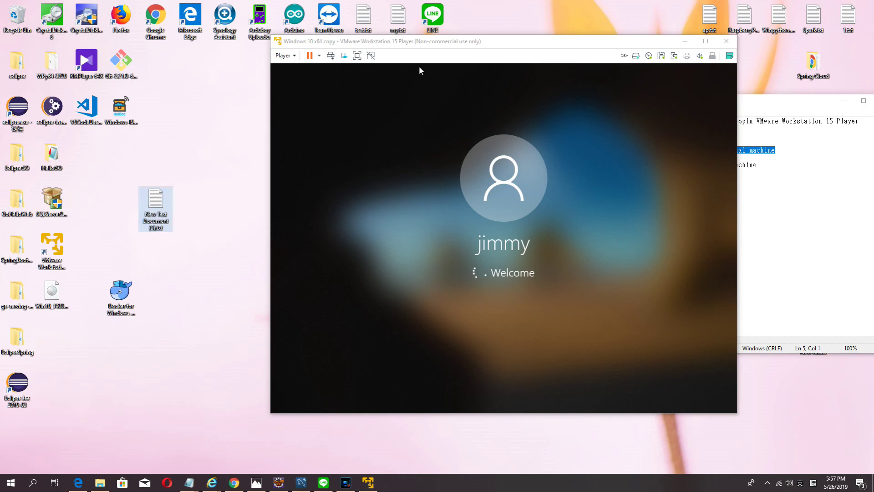
{"action": "left_click", "coordinate": [430, 48]}
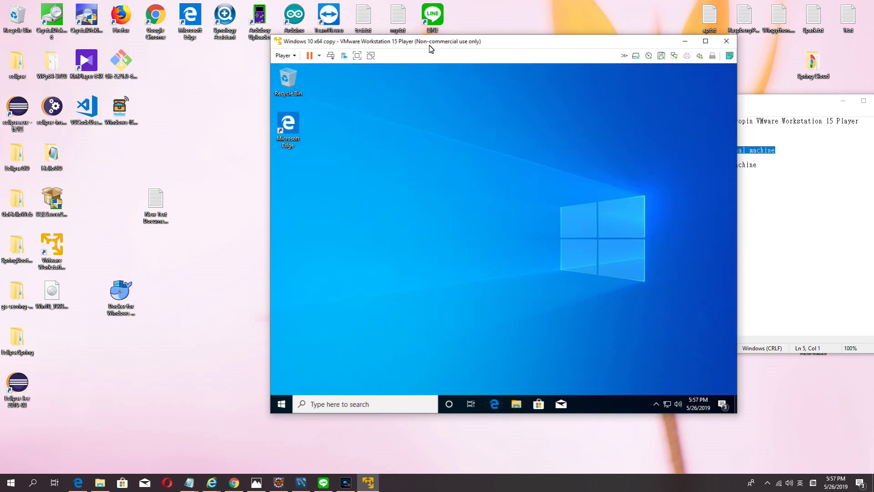
Step: Try dragging the host text file into the guest, then return it to the host desktop
{"action": "left_click", "coordinate": [157, 204]}
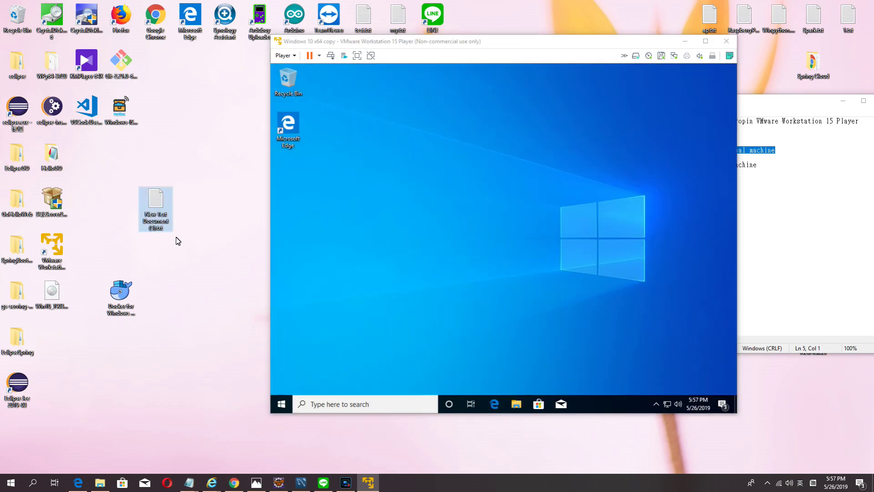
{"action": "left_click_drag", "start_coordinate": [156, 200], "coordinate": [373, 224]}
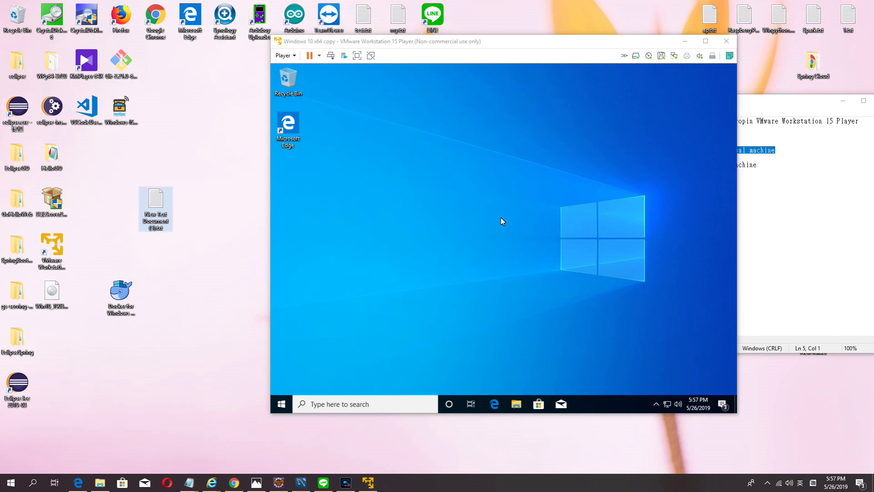
{"action": "left_click_drag", "start_coordinate": [343, 245], "coordinate": [194, 208]}
Step: Copy the host text file and attempt to paste it onto the guest desktop
{"action": "right_click", "coordinate": [195, 202]}
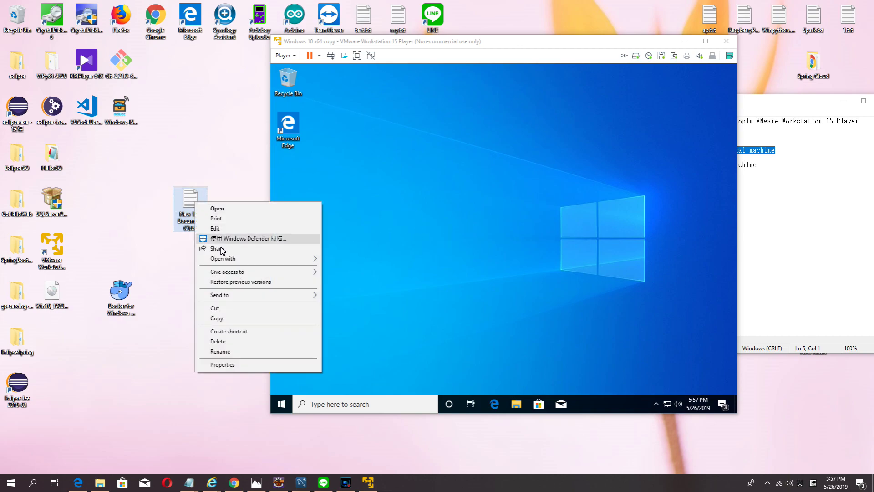
{"action": "left_click", "coordinate": [223, 318]}
{"action": "left_click", "coordinate": [378, 215]}
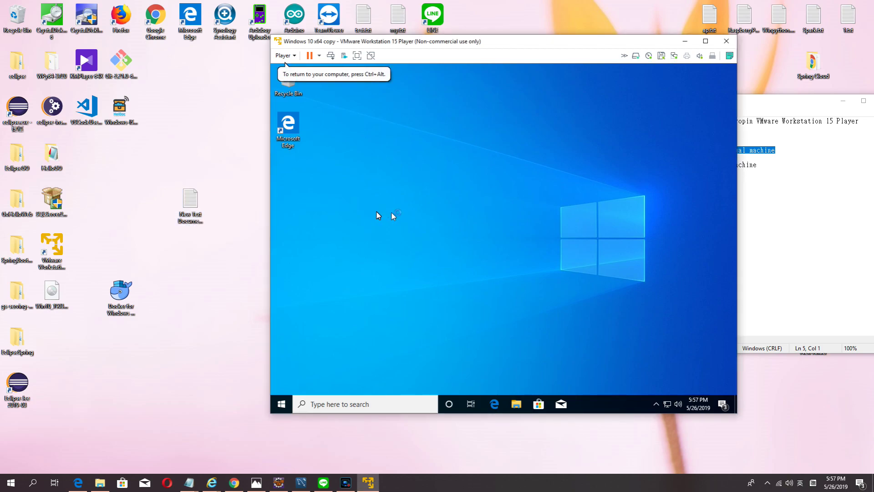
{"action": "right_click", "coordinate": [391, 212]}
{"action": "left_click", "coordinate": [344, 191]}
{"action": "key", "text": "ctrl+alt"}
Step: Highlight step 1, then windows.iso in step 2 of the Notepad instructions
{"action": "key", "text": "alt+Tab"}
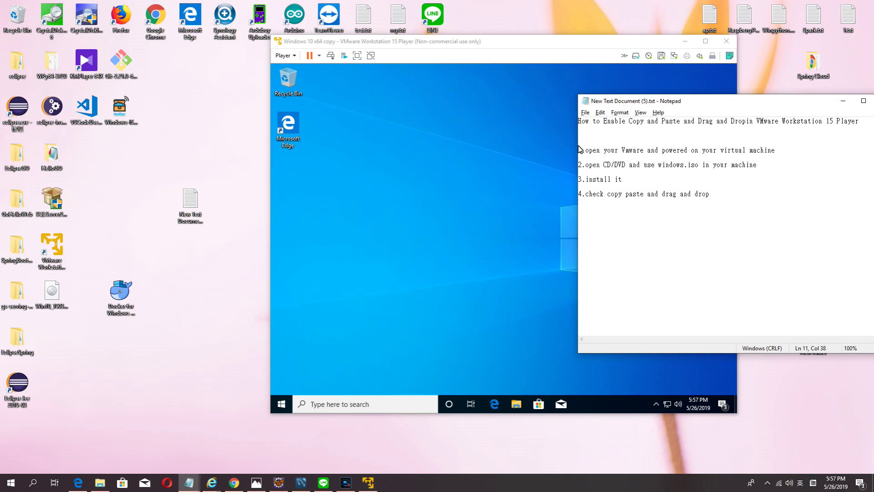
{"action": "mouse_move", "coordinate": [587, 152]}
{"action": "left_mouse_down"}
{"action": "mouse_move", "coordinate": [726, 150]}
{"action": "mouse_move", "coordinate": [733, 163]}
{"action": "mouse_move", "coordinate": [587, 166]}
{"action": "left_mouse_up"}
{"action": "left_click", "coordinate": [687, 166]}
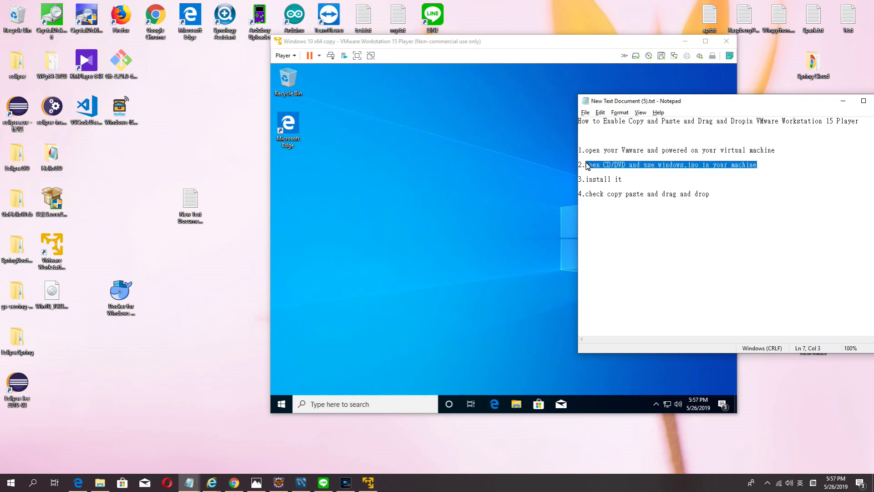
{"action": "left_click", "coordinate": [770, 175]}
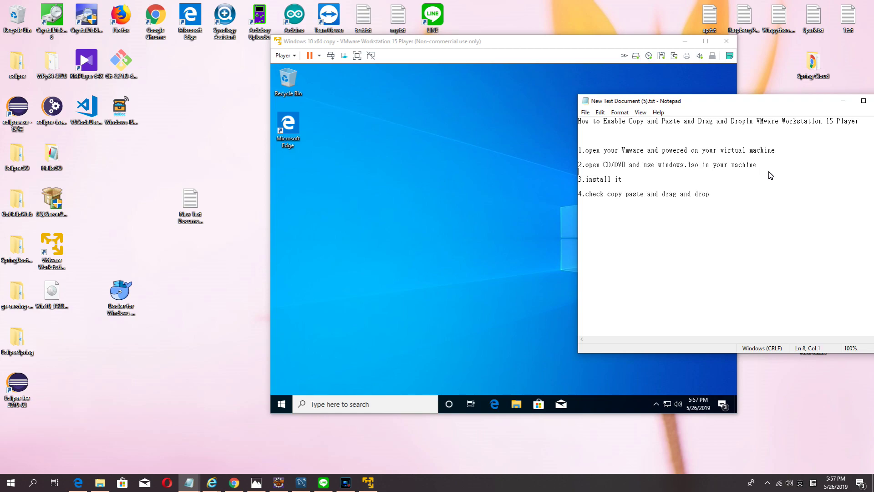
{"action": "left_click_drag", "start_coordinate": [656, 166], "coordinate": [701, 168]}
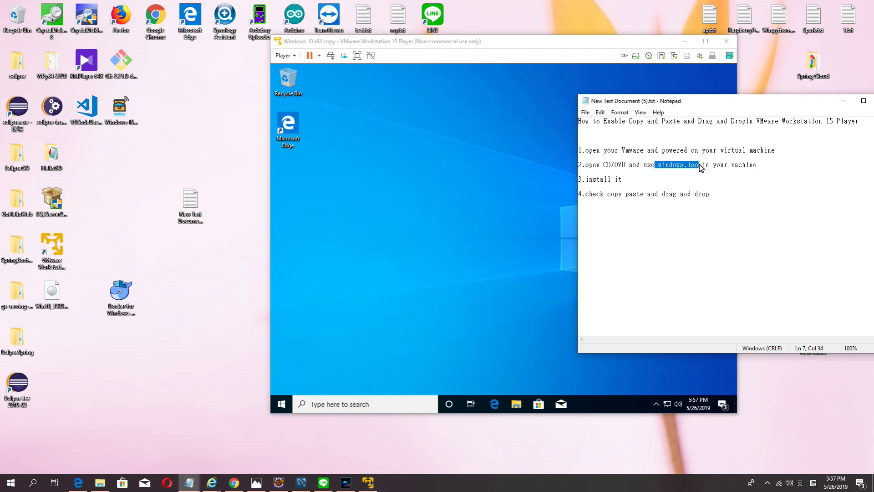
{"action": "left_click", "coordinate": [427, 161]}
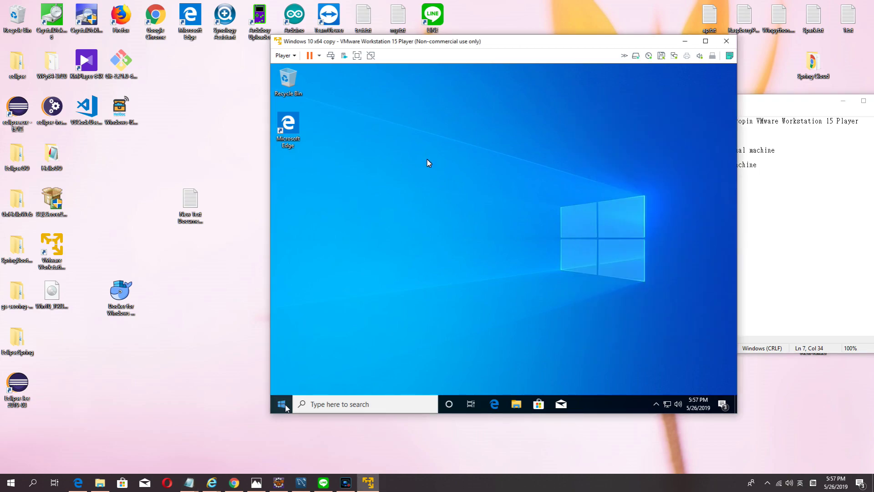
Step: Open This PC in the guest through the Start menu and File Explorer
{"action": "key", "text": "super"}
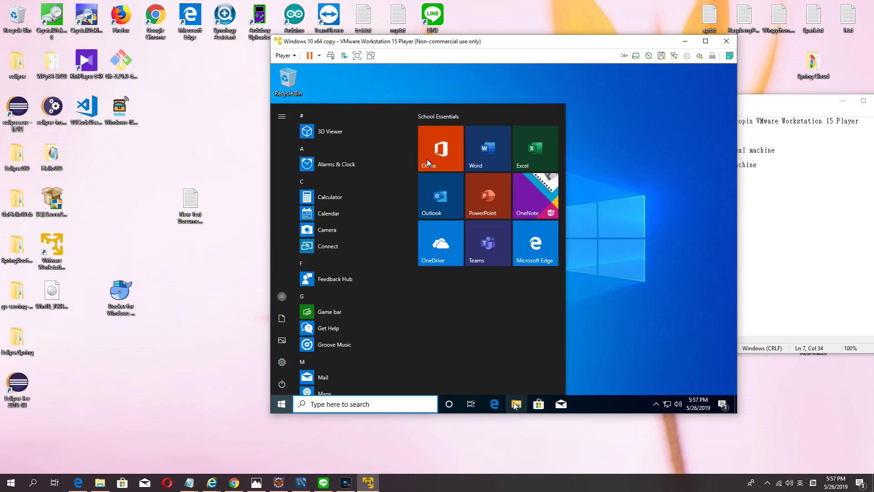
{"action": "left_click", "coordinate": [517, 404]}
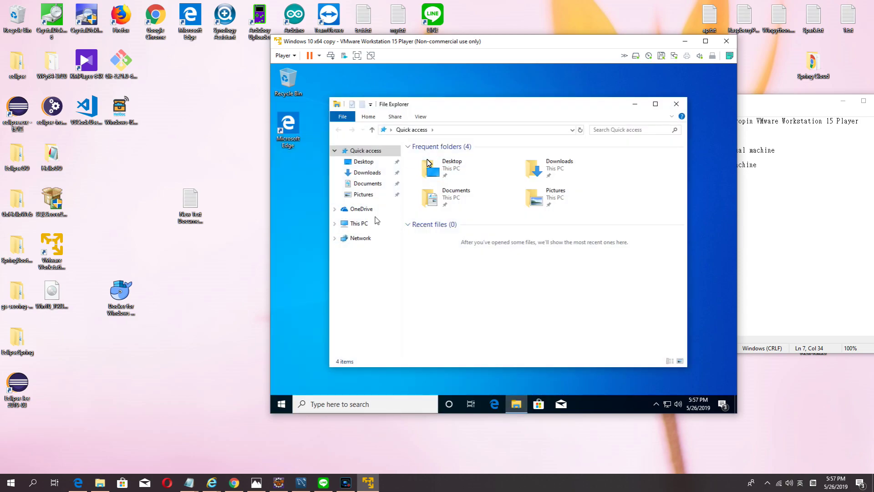
{"action": "double_click", "coordinate": [353, 224]}
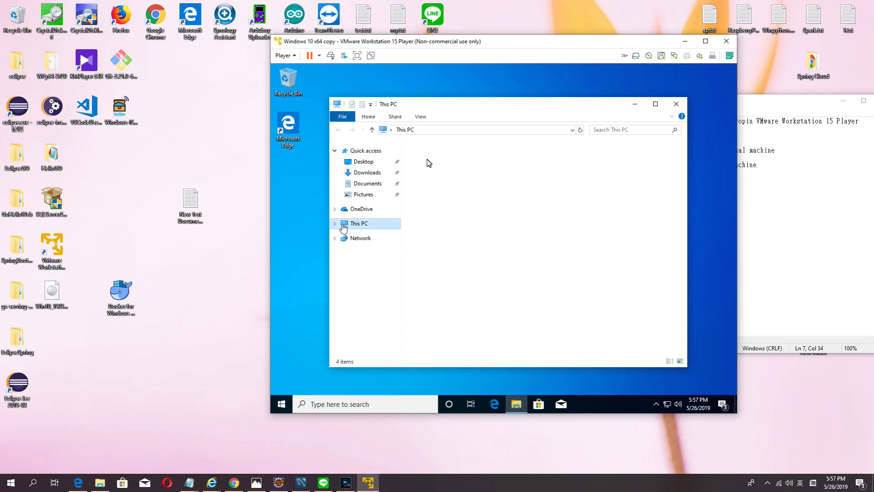
Step: Try ejecting DVD Drive (D:), dismiss the error, and close the Insert disc prompt
{"action": "left_click", "coordinate": [465, 306]}
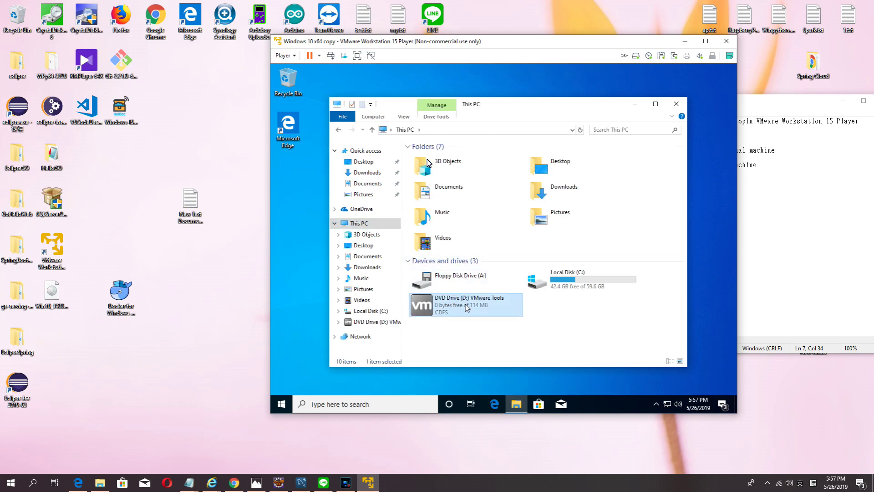
{"action": "right_click", "coordinate": [444, 308]}
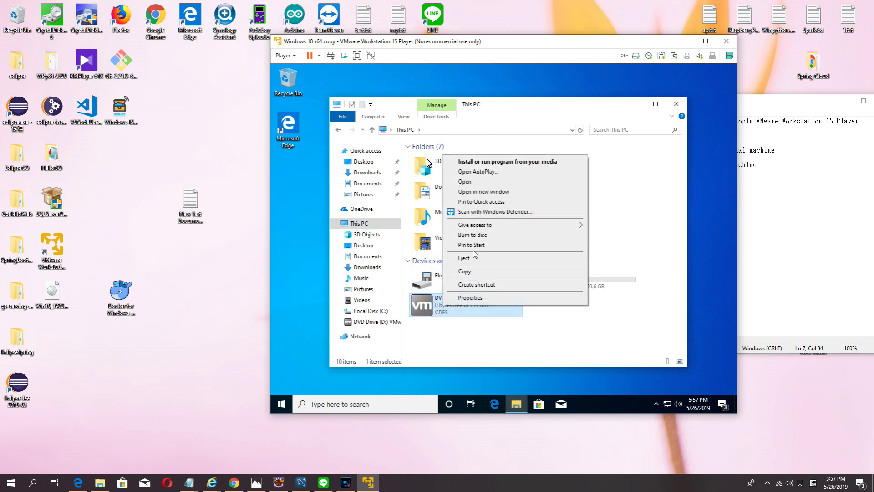
{"action": "left_click", "coordinate": [464, 258]}
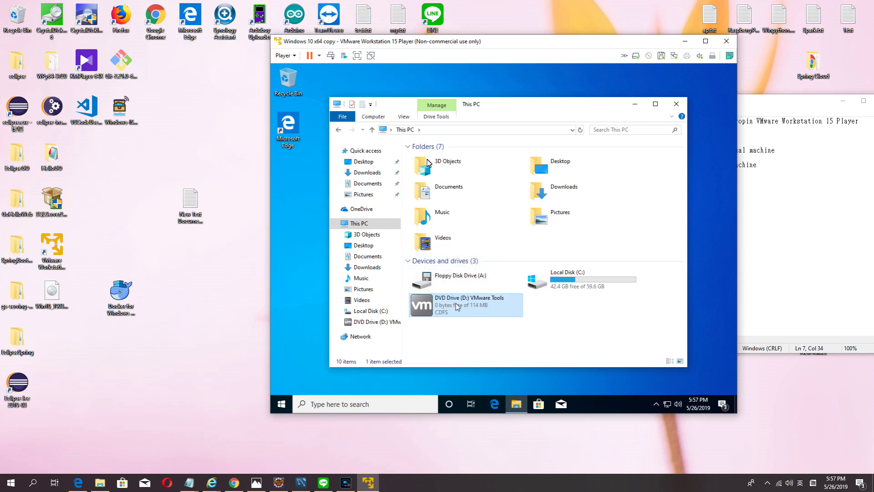
{"action": "right_click", "coordinate": [441, 304]}
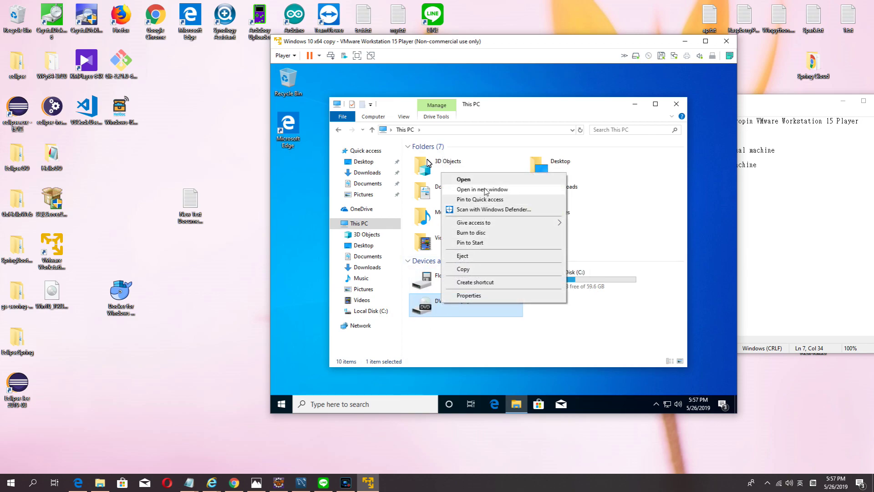
{"action": "left_click", "coordinate": [442, 309]}
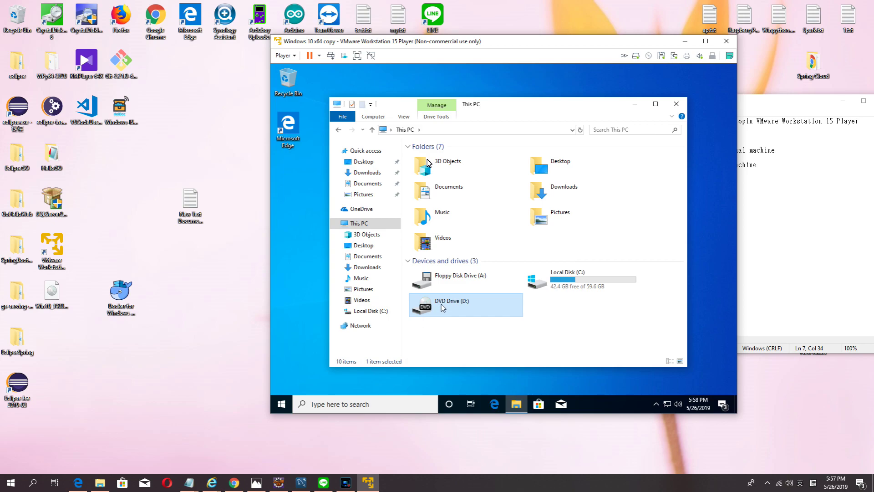
{"action": "right_click", "coordinate": [441, 308]}
{"action": "key", "text": "j"}
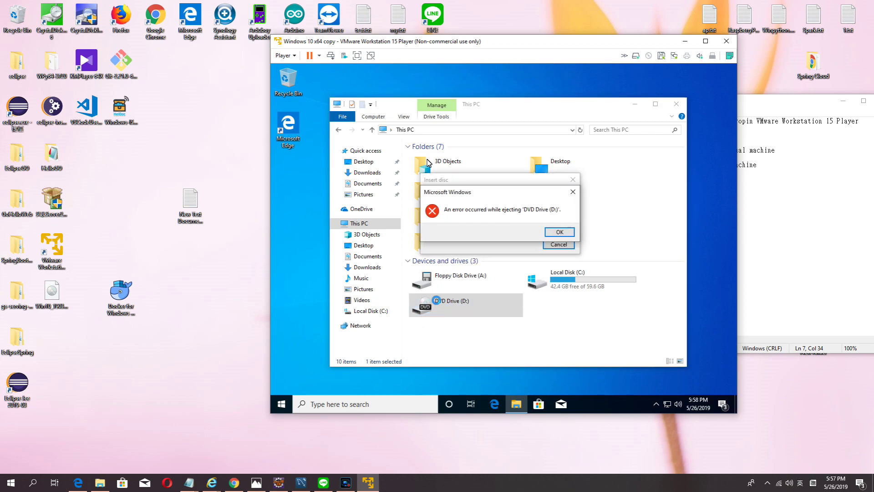
{"action": "left_click", "coordinate": [559, 232]}
{"action": "left_click", "coordinate": [573, 180]}
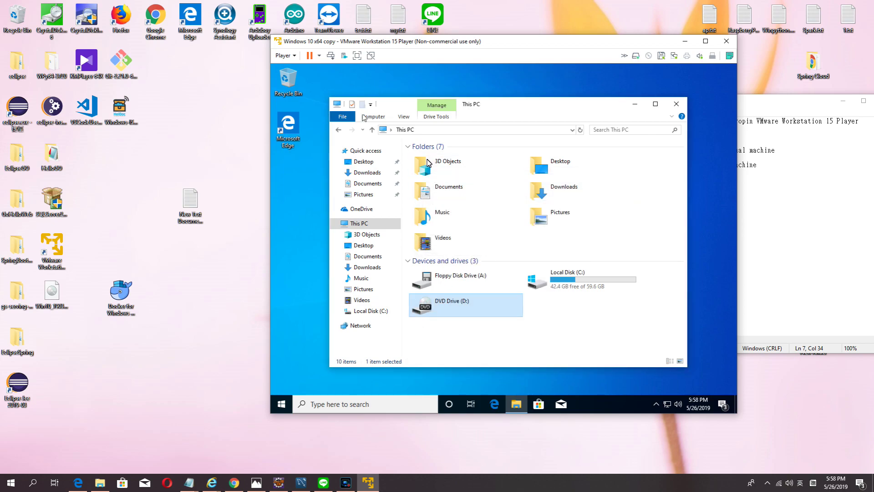
Step: Set the CD/DVD (SATA) drive to use F:\VMware\VMware Player\windows.iso and save
{"action": "left_click", "coordinate": [295, 56]}
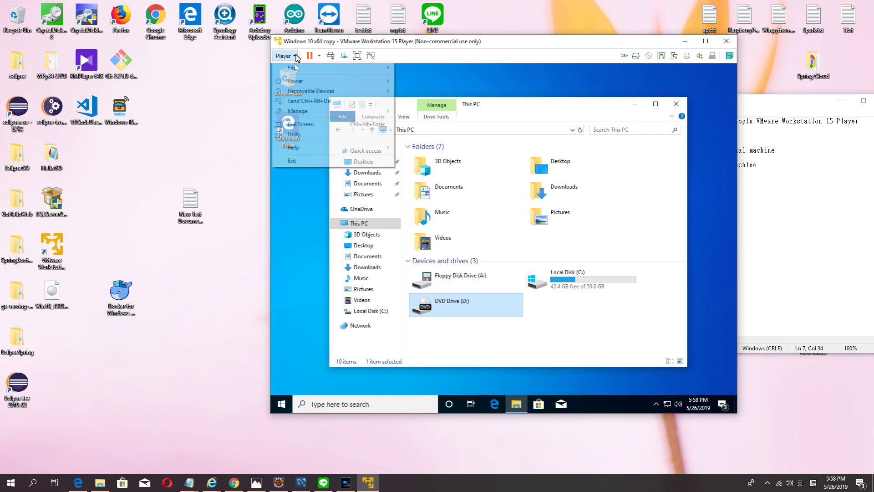
{"action": "key", "text": "Down"}
{"action": "key", "text": "Down"}
{"action": "key", "text": "Down"}
{"action": "key", "text": "Down"}
{"action": "key", "text": "Down"}
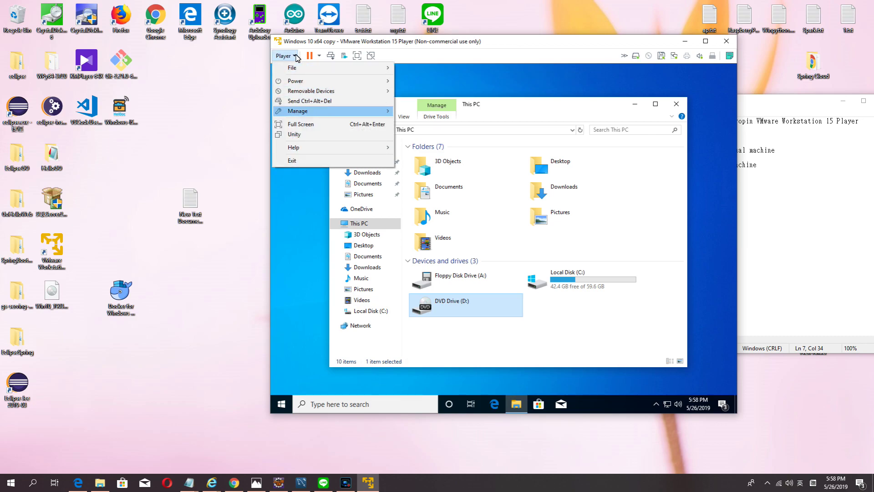
{"action": "key", "text": "Right"}
{"action": "left_click", "coordinate": [444, 134]}
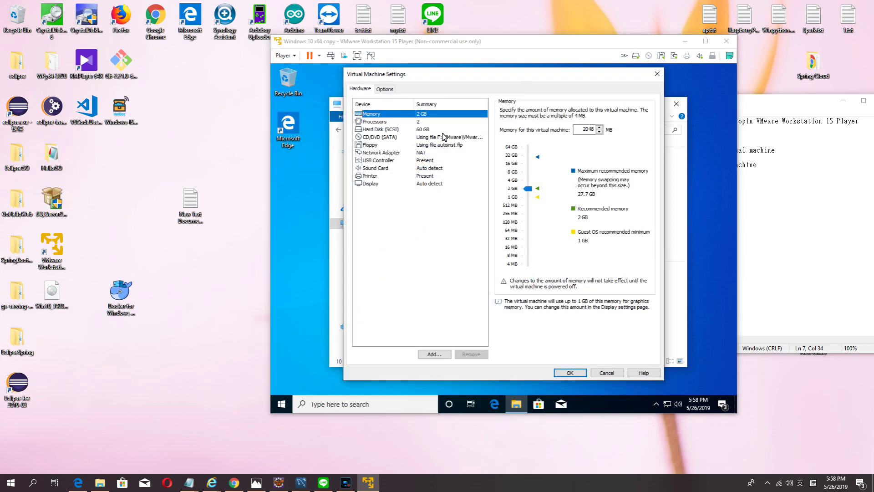
{"action": "left_click", "coordinate": [444, 137]}
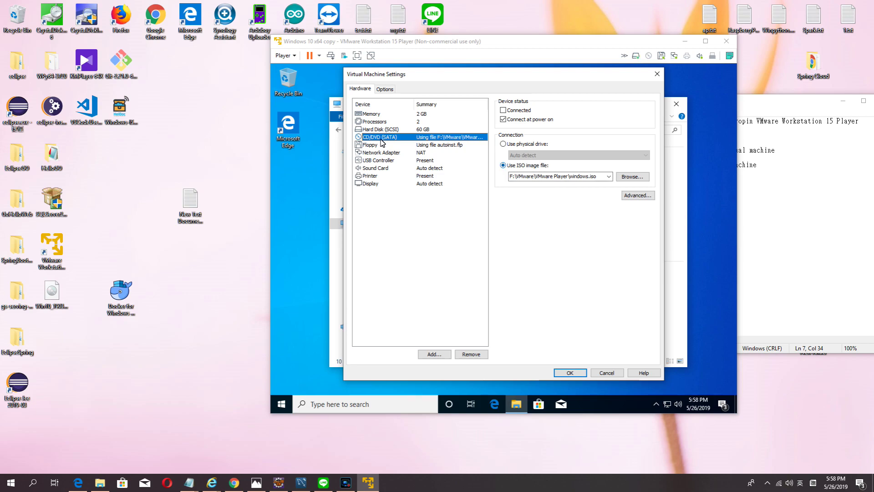
{"action": "left_click", "coordinate": [633, 177]}
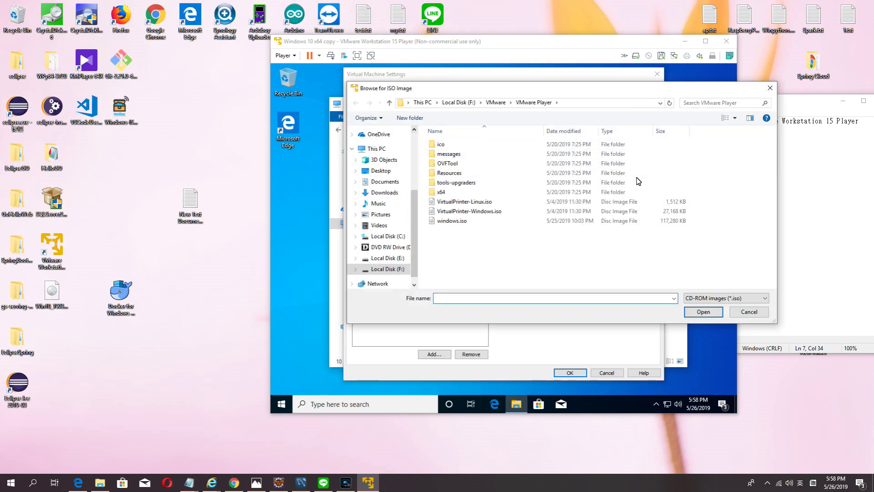
{"action": "left_click", "coordinate": [496, 104]}
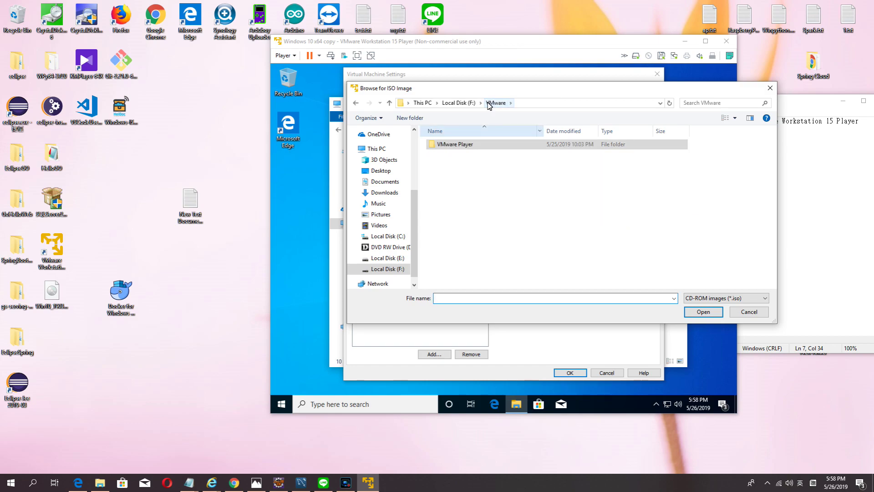
{"action": "double_click", "coordinate": [461, 145]}
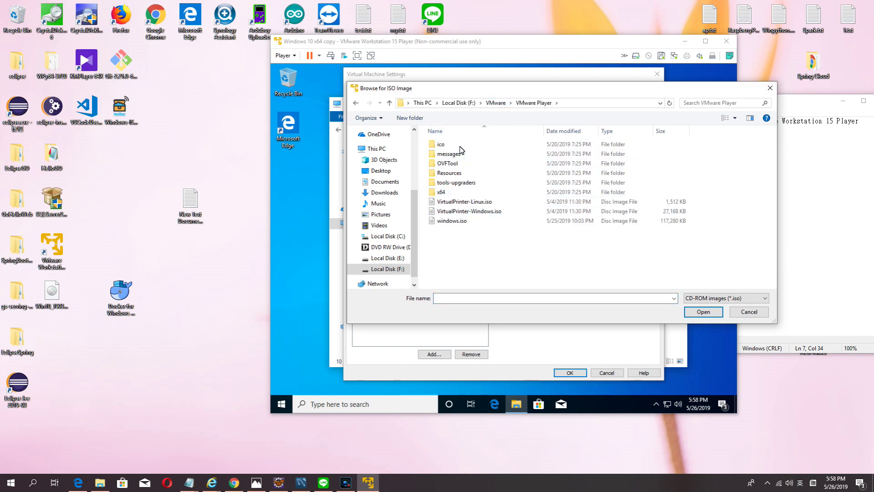
{"action": "left_click", "coordinate": [449, 222]}
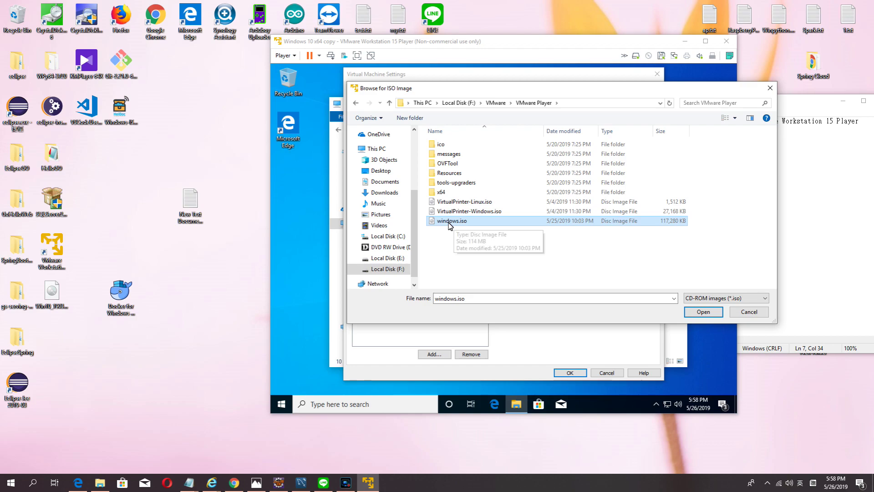
{"action": "double_click", "coordinate": [451, 221]}
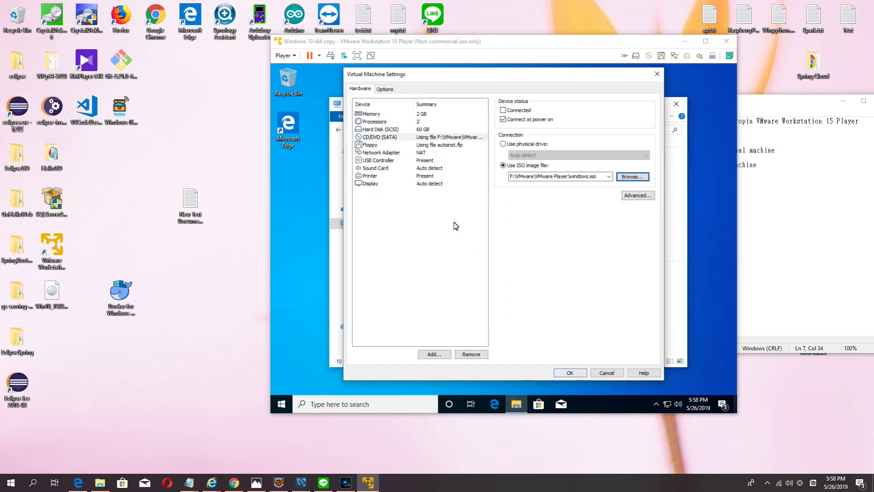
{"action": "left_click", "coordinate": [570, 373]}
Step: Reopen the settings with Ctrl+D, review the hardware and ISO path, and close with OK
{"action": "key", "text": "ctrl+d"}
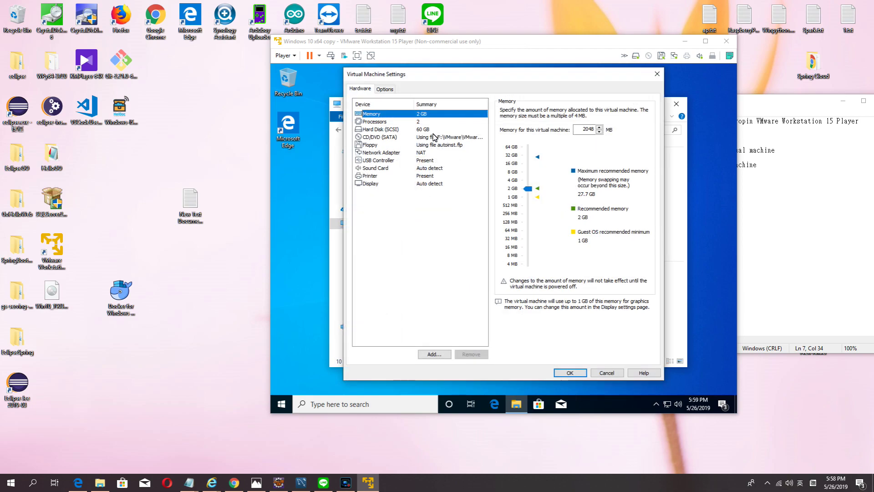
{"action": "left_click", "coordinate": [382, 152]}
{"action": "left_click", "coordinate": [375, 169]}
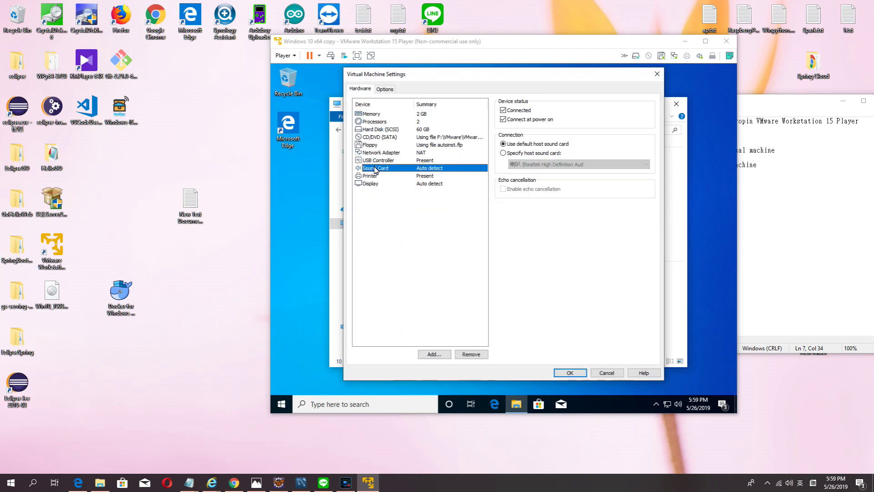
{"action": "left_click", "coordinate": [373, 177]}
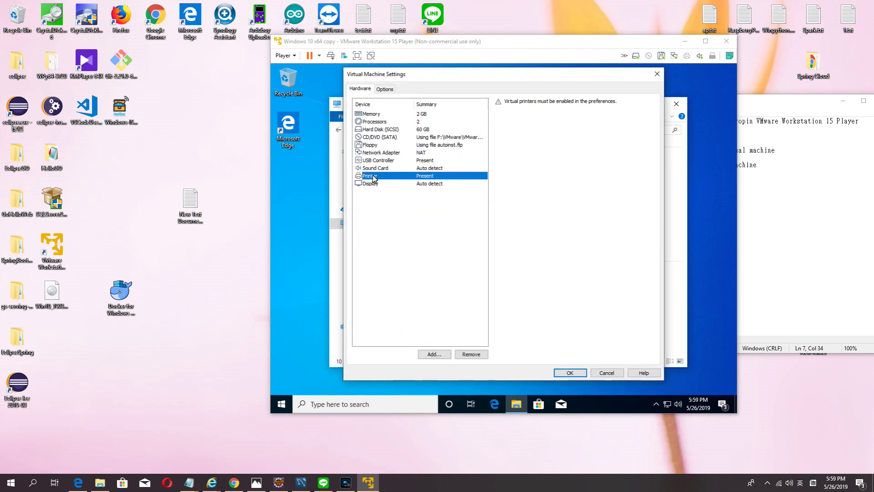
{"action": "left_click", "coordinate": [380, 137]}
{"action": "left_click", "coordinate": [587, 177]}
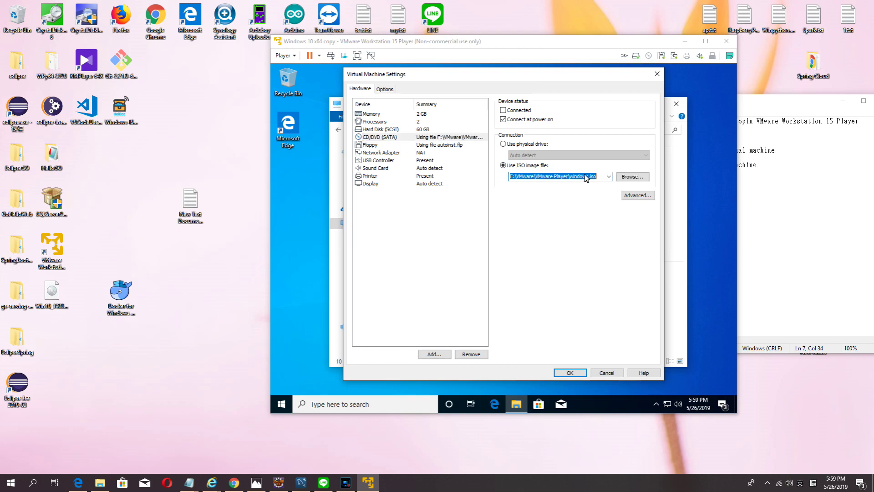
{"action": "left_click", "coordinate": [633, 177]}
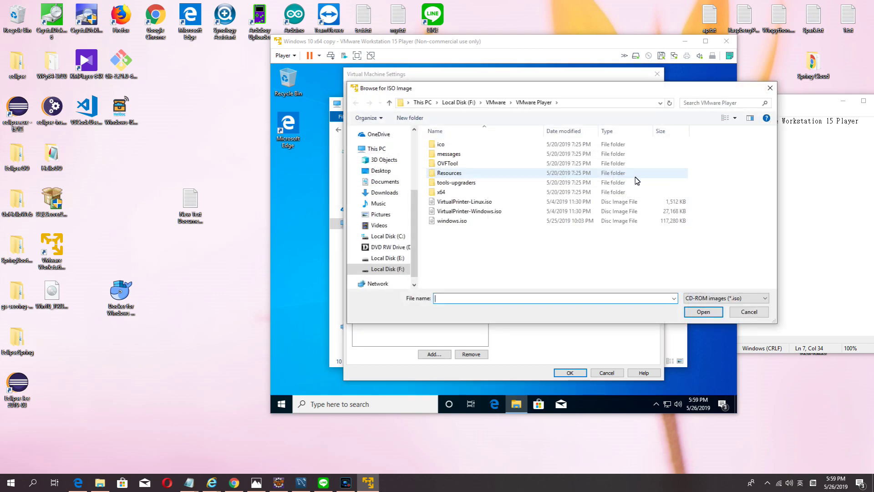
{"action": "left_click", "coordinate": [751, 314]}
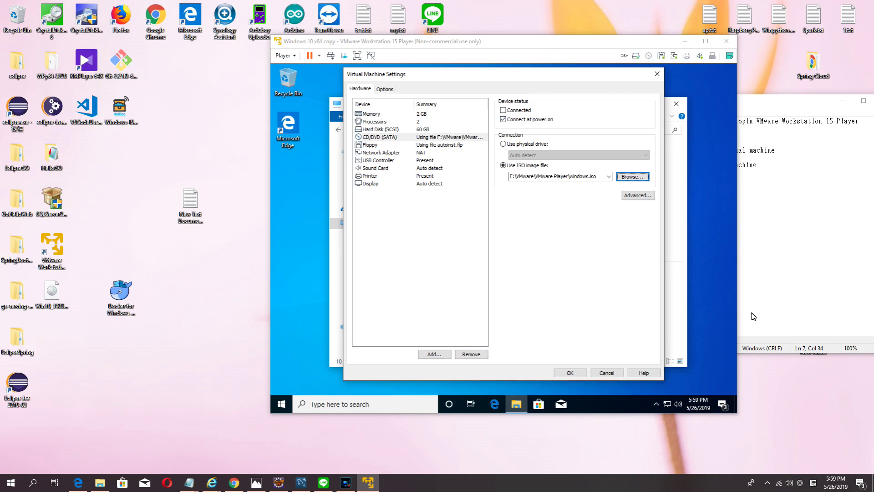
{"action": "left_click", "coordinate": [581, 372]}
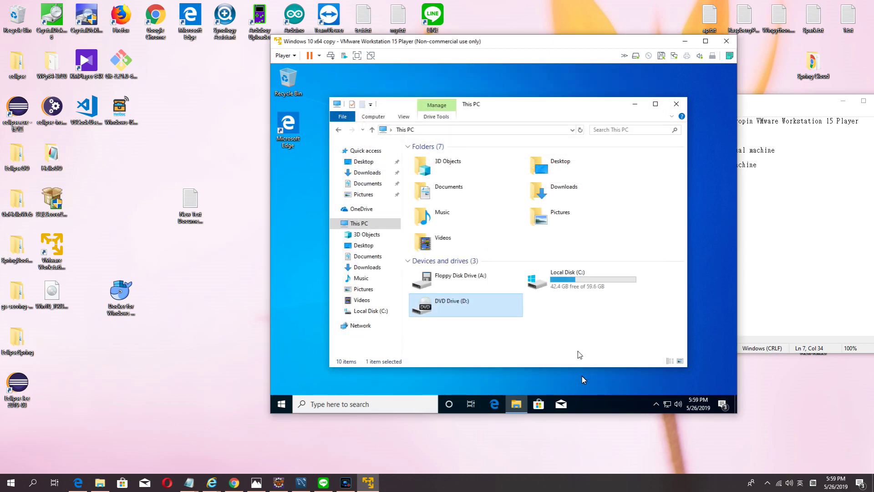
Step: Run the VMware Tools installer from DVD Drive (D:) and approve the UAC prompt
{"action": "left_click", "coordinate": [516, 349]}
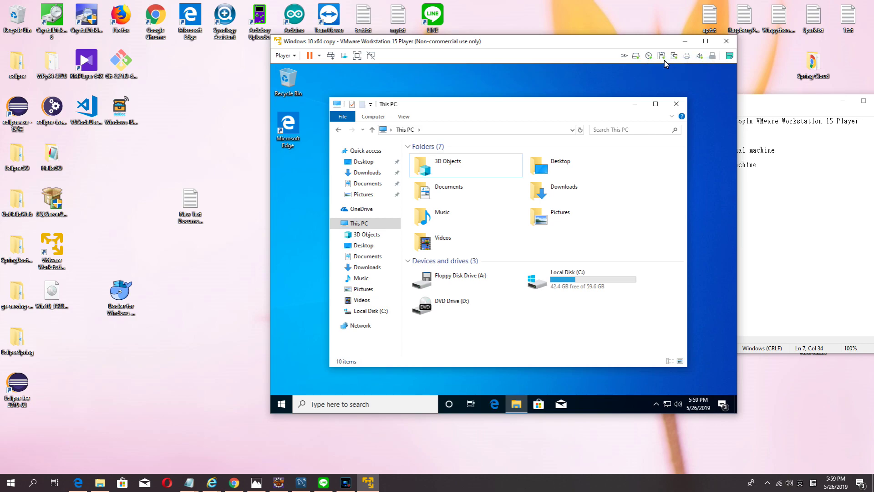
{"action": "left_click", "coordinate": [469, 303]}
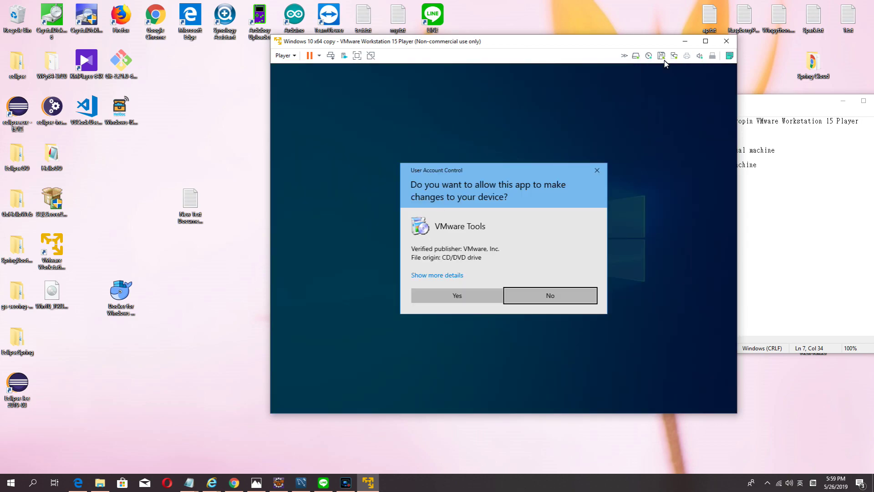
{"action": "left_click", "coordinate": [462, 296]}
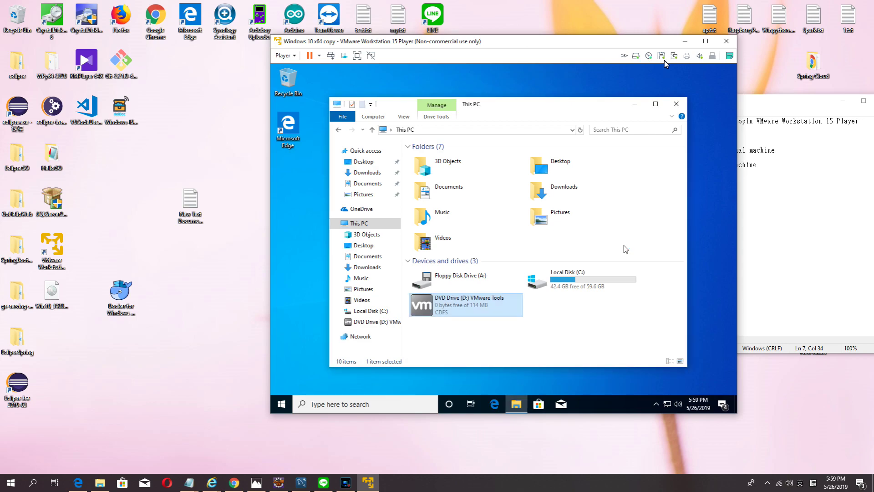
{"action": "left_click", "coordinate": [637, 105]}
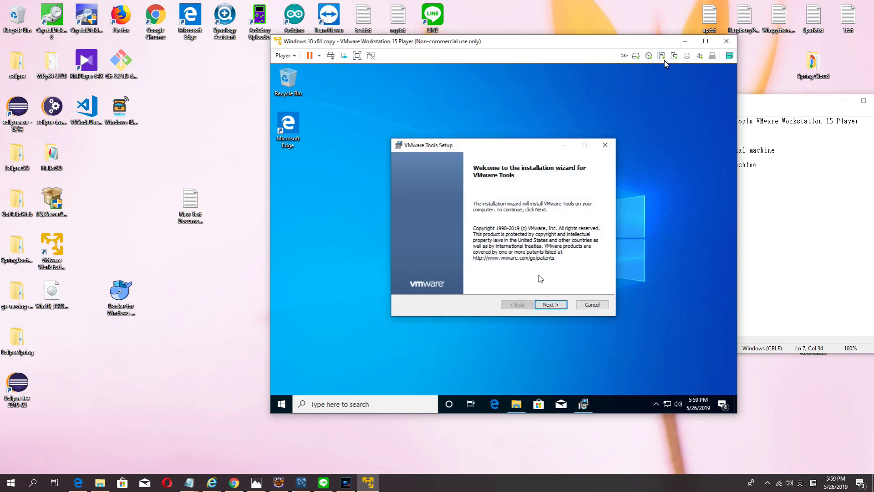
Step: Install VMware Tools using the Typical setup type
{"action": "left_click", "coordinate": [554, 306]}
{"action": "left_click", "coordinate": [553, 306]}
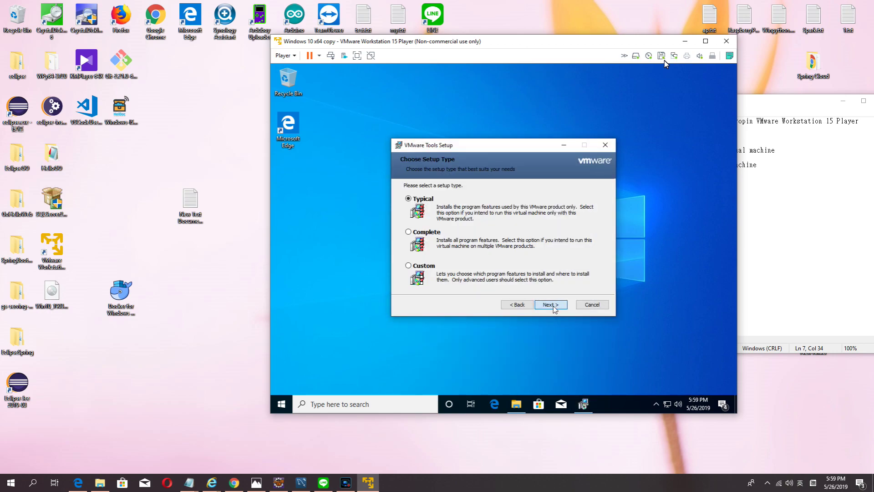
{"action": "left_click", "coordinate": [554, 305]}
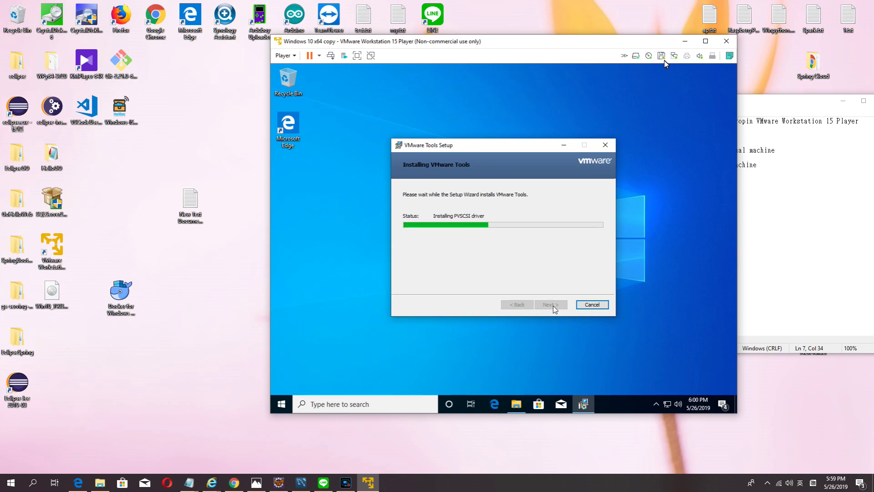
Step: Bring the notes forward and highlight the line '3.install it'
{"action": "left_click", "coordinate": [775, 234]}
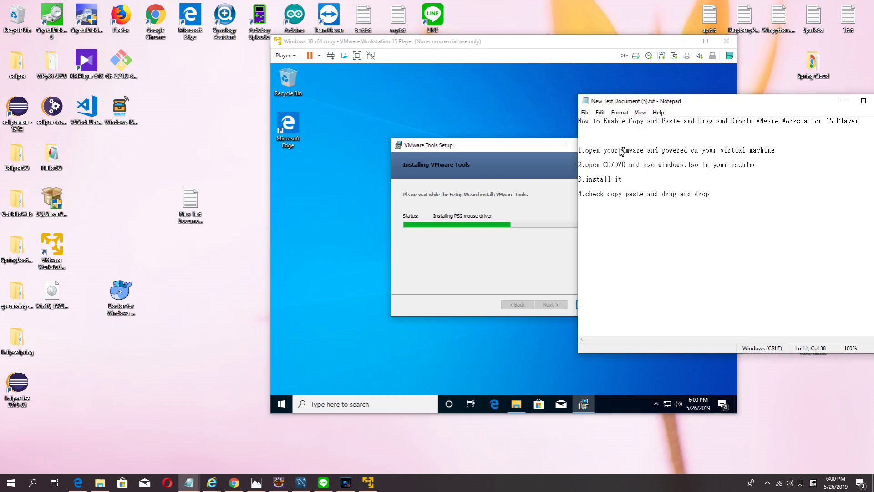
{"action": "left_click_drag", "start_coordinate": [667, 100], "coordinate": [721, 89]}
{"action": "left_click_drag", "start_coordinate": [682, 169], "coordinate": [633, 170]}
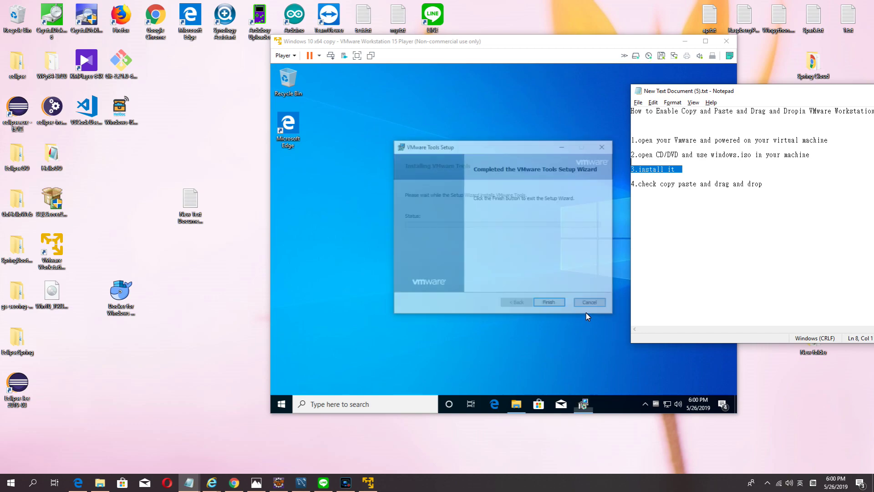
Step: Finish the VMware Tools wizard, accept the guest restart, and shift the VM window left
{"action": "left_click", "coordinate": [555, 308]}
{"action": "left_click", "coordinate": [551, 305]}
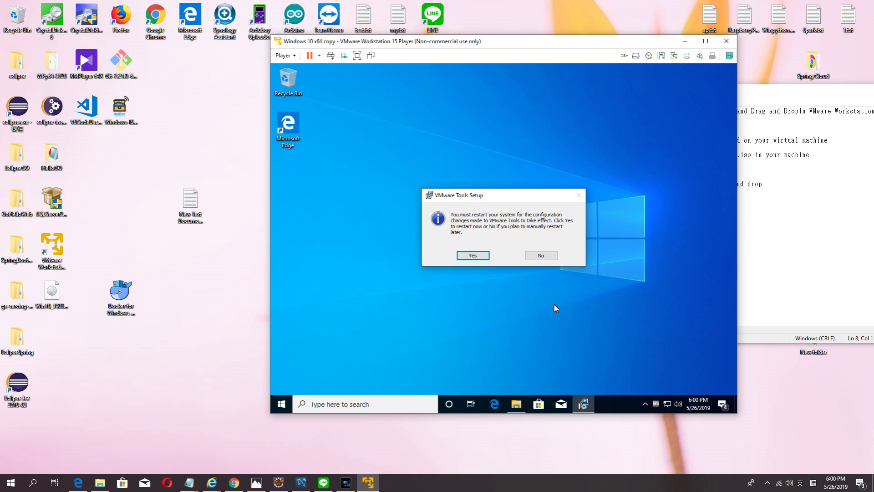
{"action": "key", "text": "Return"}
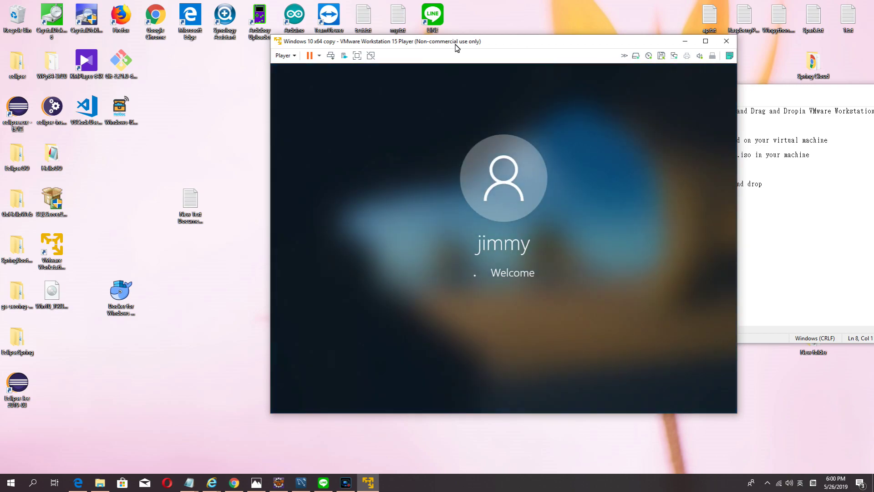
{"action": "left_click_drag", "start_coordinate": [457, 47], "coordinate": [402, 53]}
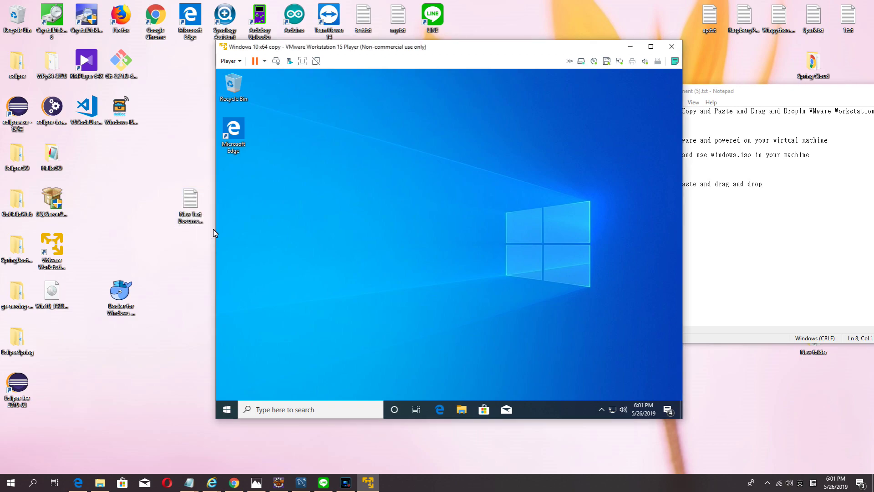
Step: Copy the host New Text Document file and find Paste unavailable on the guest desktop
{"action": "left_click_drag", "start_coordinate": [193, 212], "coordinate": [164, 212]}
{"action": "right_click", "coordinate": [157, 208]}
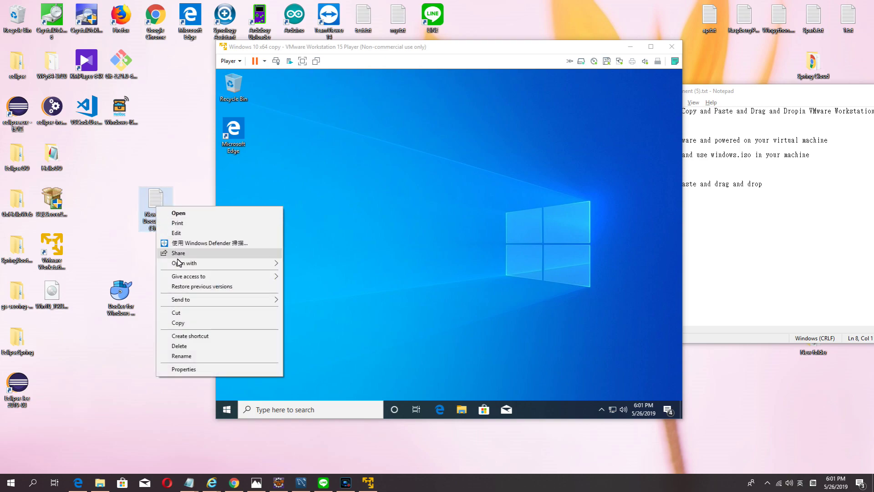
{"action": "left_click", "coordinate": [187, 323]}
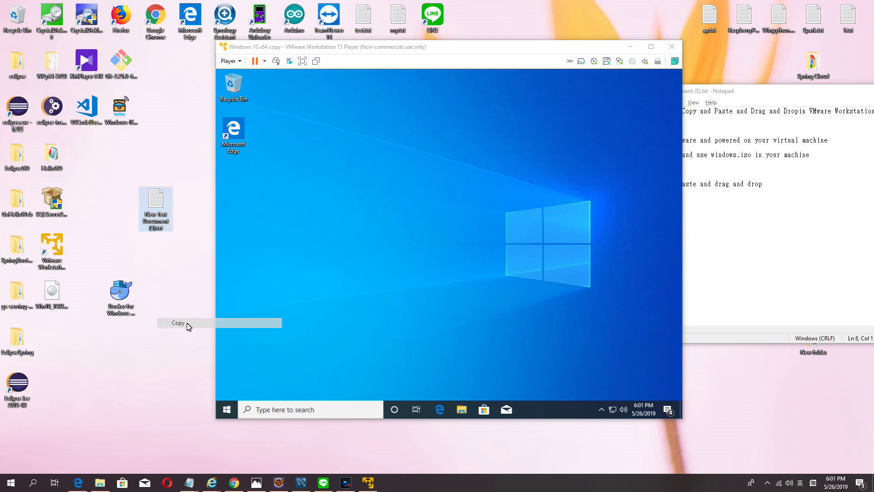
{"action": "left_click", "coordinate": [280, 233]}
{"action": "right_click", "coordinate": [280, 233]}
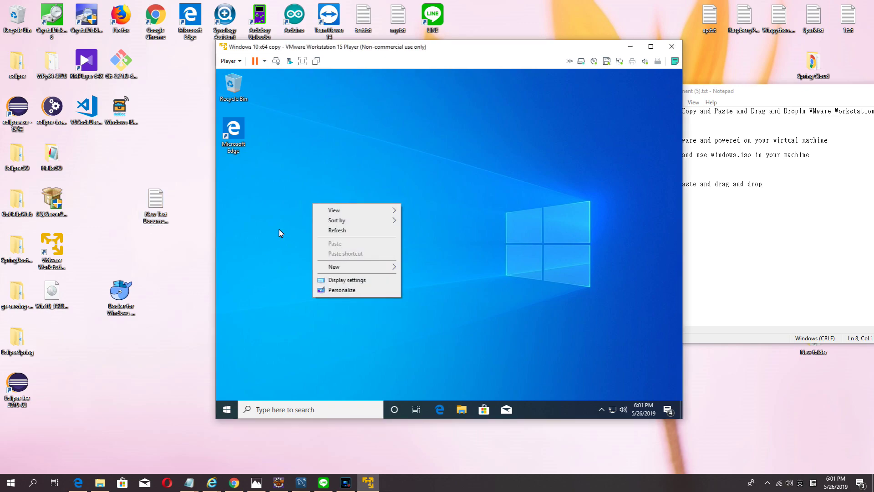
{"action": "left_click", "coordinate": [280, 233]}
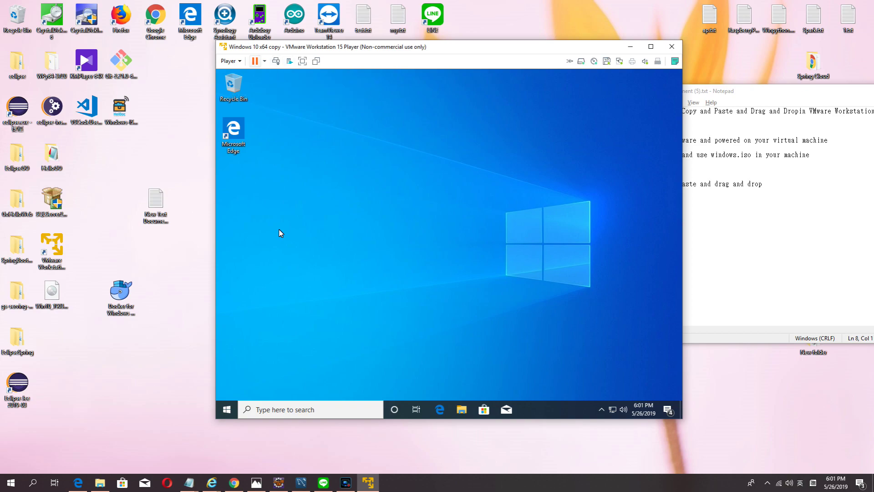
Step: Open Virtual Machine Settings and review the hard disk and CD/DVD drive entries
{"action": "left_click", "coordinate": [239, 61]}
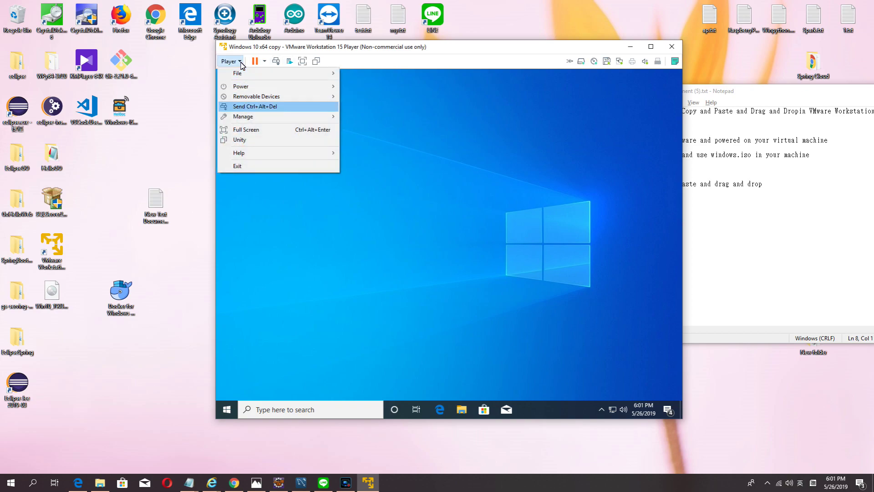
{"action": "mouse_move", "coordinate": [273, 117]}
{"action": "left_click", "coordinate": [385, 139]}
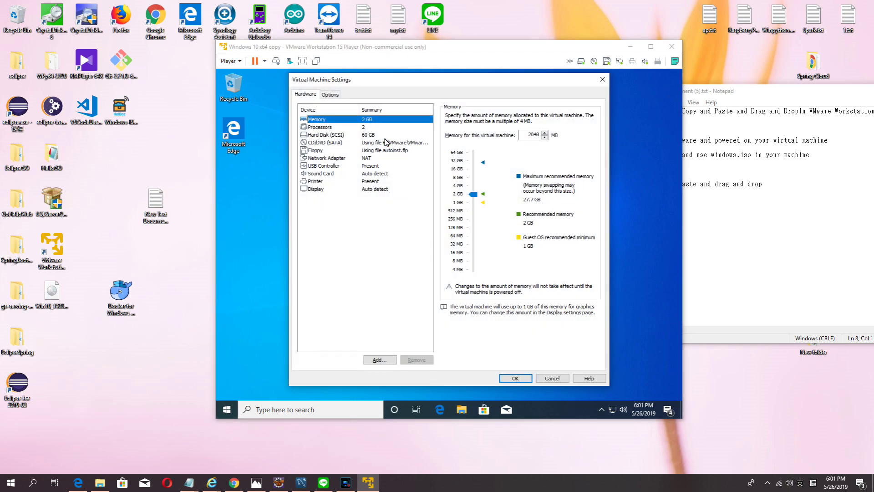
{"action": "left_click", "coordinate": [385, 135]}
{"action": "left_click", "coordinate": [385, 142]}
{"action": "left_click", "coordinate": [330, 94]}
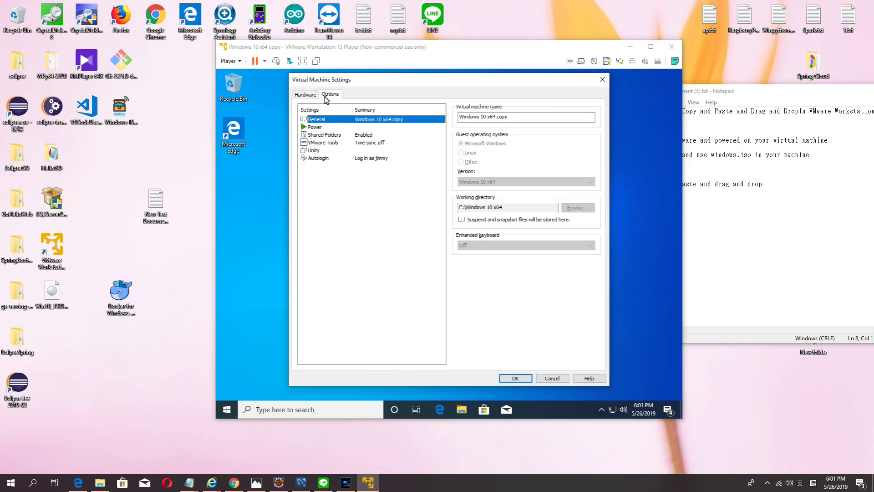
Step: Under Options > VMware Tools, tick Synchronize guest time with host
{"action": "left_click", "coordinate": [327, 134]}
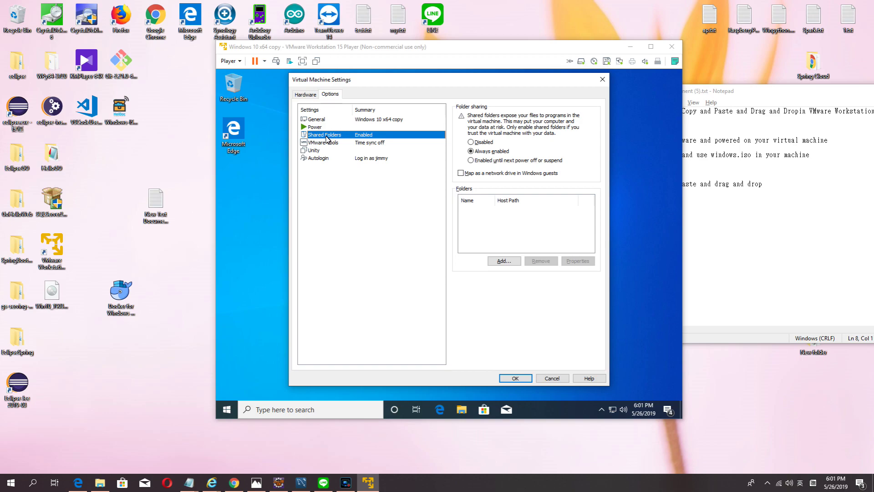
{"action": "left_click", "coordinate": [330, 143]}
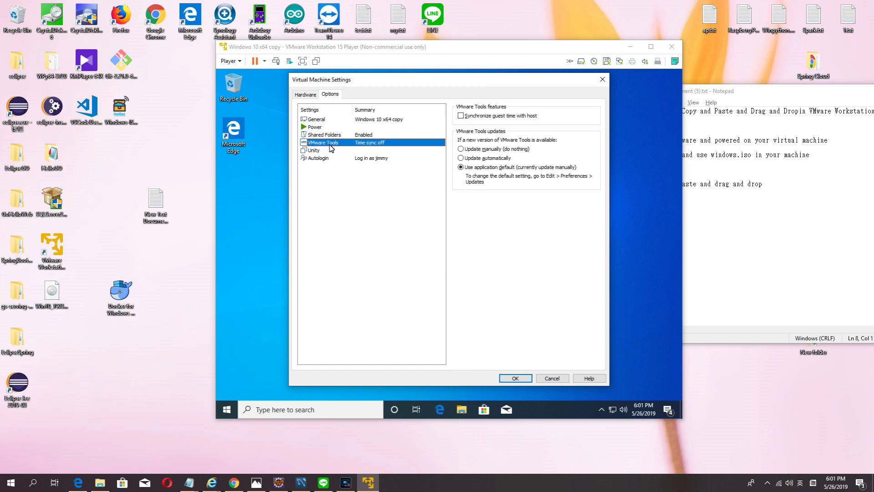
{"action": "left_click", "coordinate": [516, 117]}
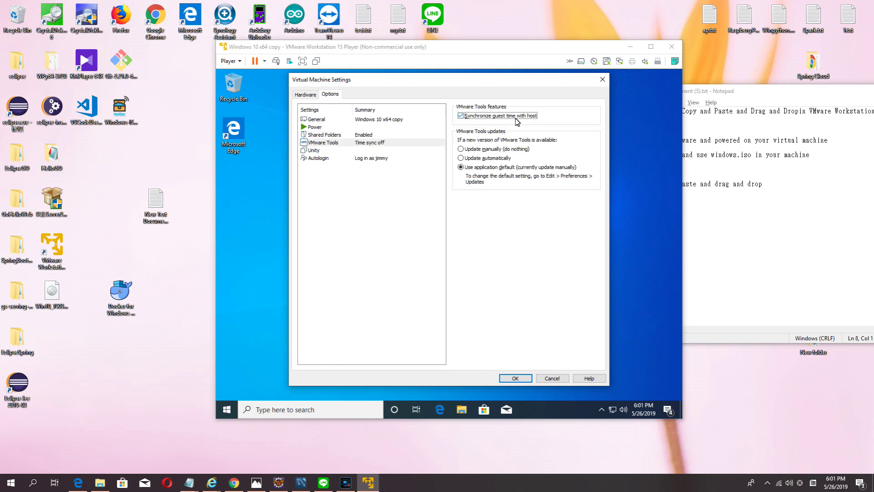
{"action": "left_click", "coordinate": [315, 150]}
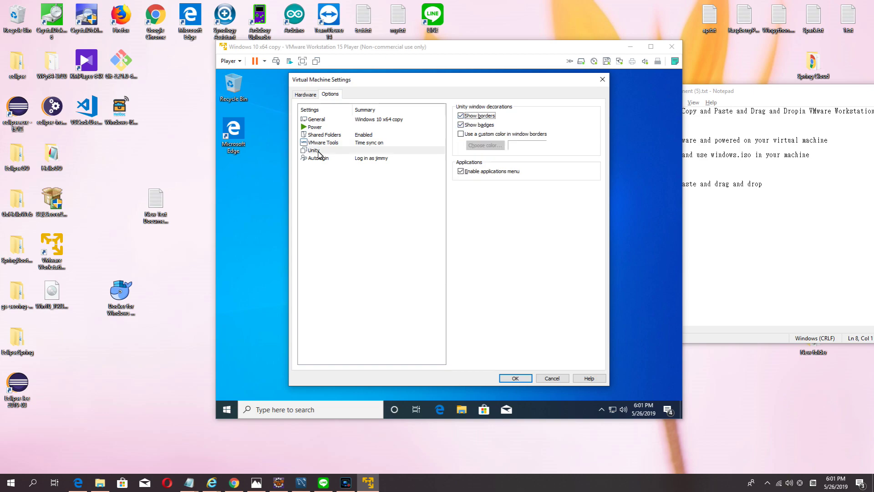
{"action": "left_click", "coordinate": [318, 158]}
Step: Review the shared folder, general and power options, then save the settings with OK
{"action": "left_click", "coordinate": [322, 143]}
{"action": "left_click", "coordinate": [323, 136]}
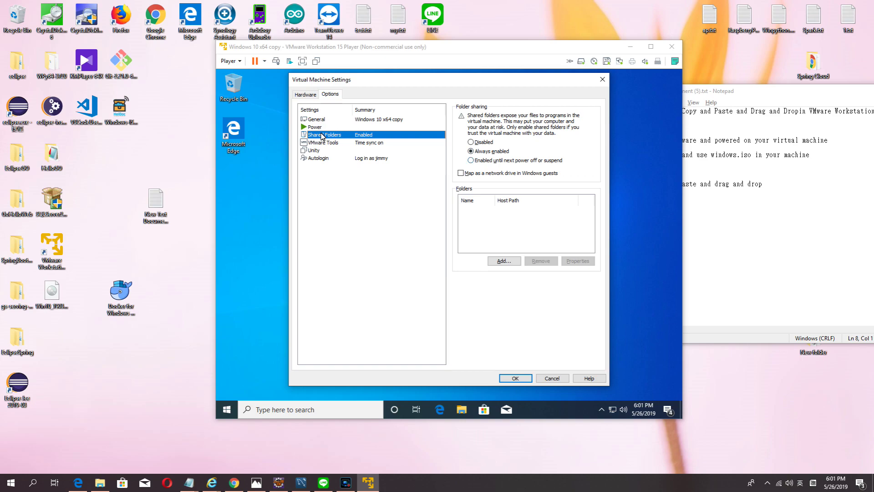
{"action": "left_click", "coordinate": [318, 120]}
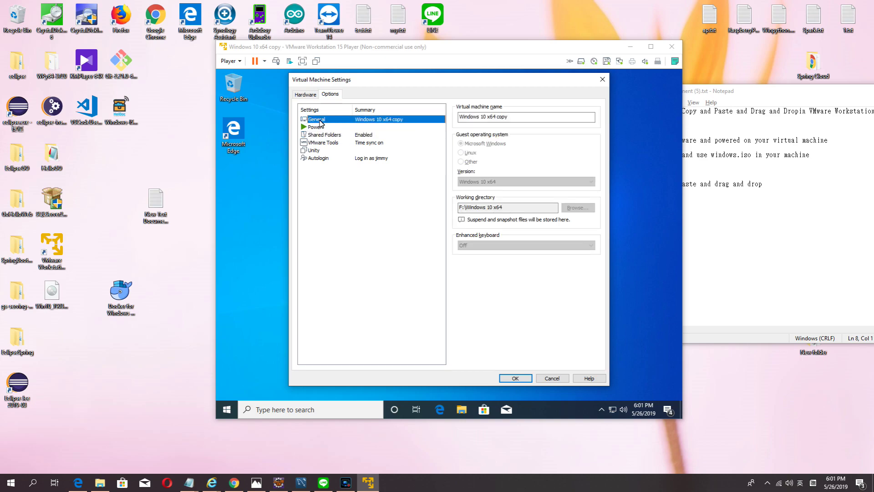
{"action": "left_click", "coordinate": [319, 127]}
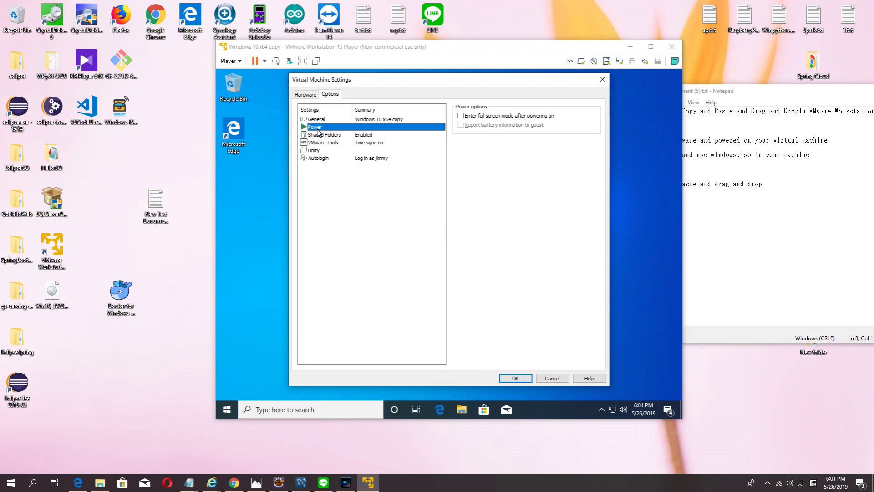
{"action": "left_click", "coordinate": [519, 379]}
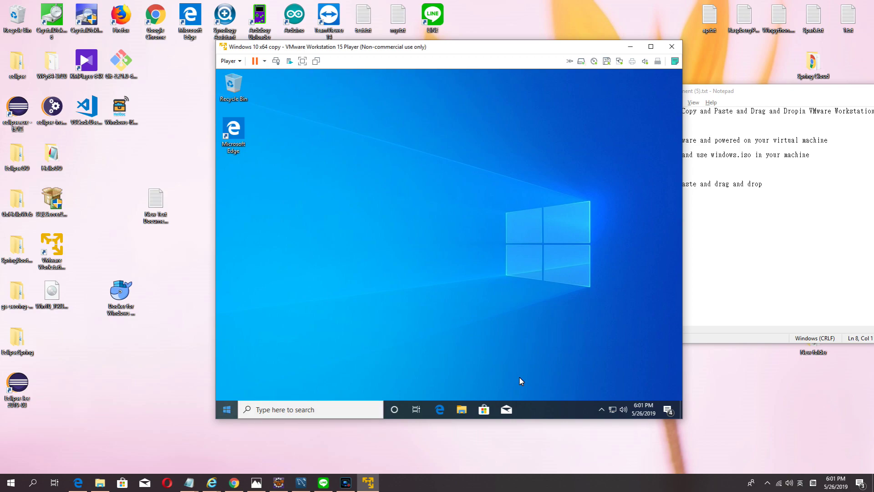
Step: Paste New Text Document (5).txt onto the guest desktop from its context menu
{"action": "key", "text": "shift+F10"}
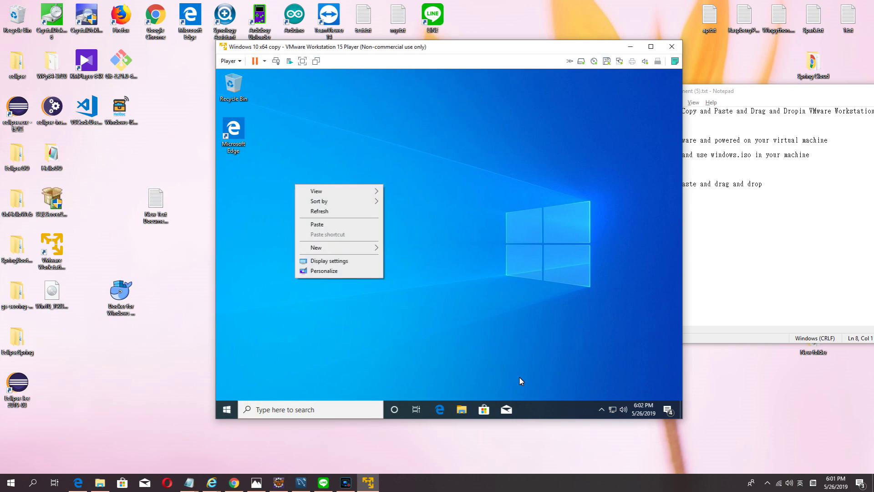
{"action": "key", "text": "Down"}
{"action": "key", "text": "Down"}
{"action": "key", "text": "Down"}
{"action": "key", "text": "Down"}
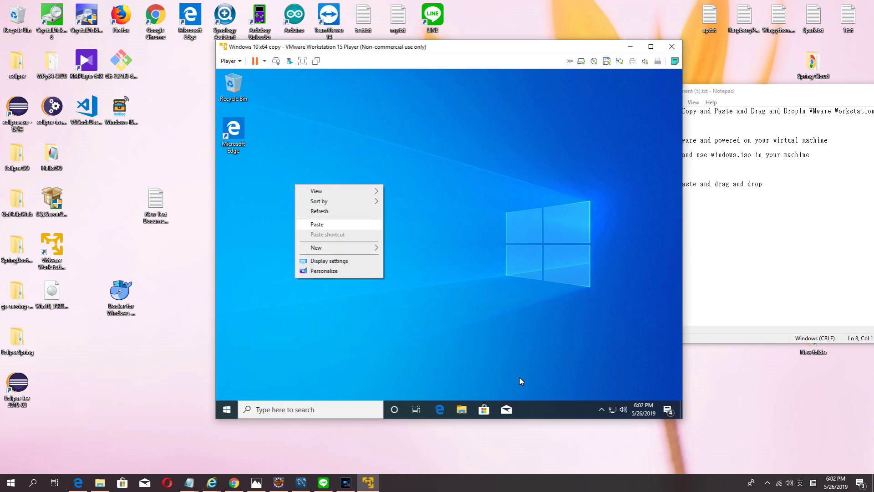
{"action": "key", "text": "Return"}
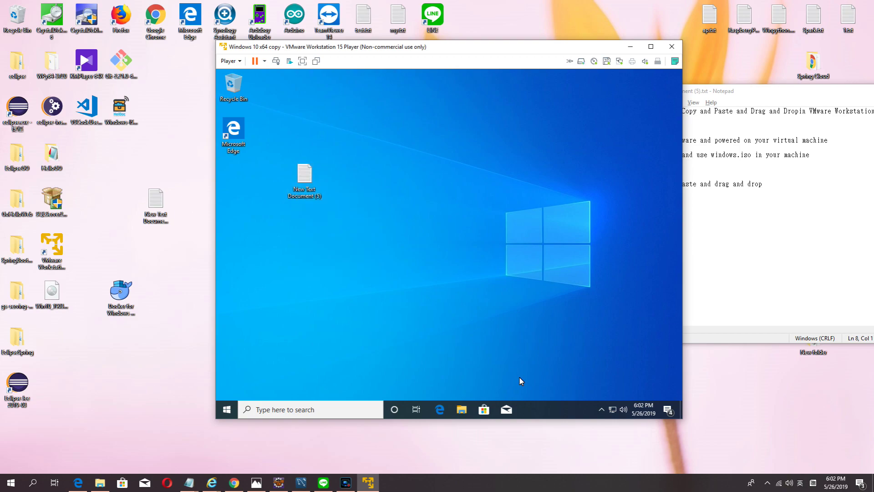
Step: Drag the host's text file into the guest desktop, replacing the existing copy
{"action": "left_click", "coordinate": [152, 211]}
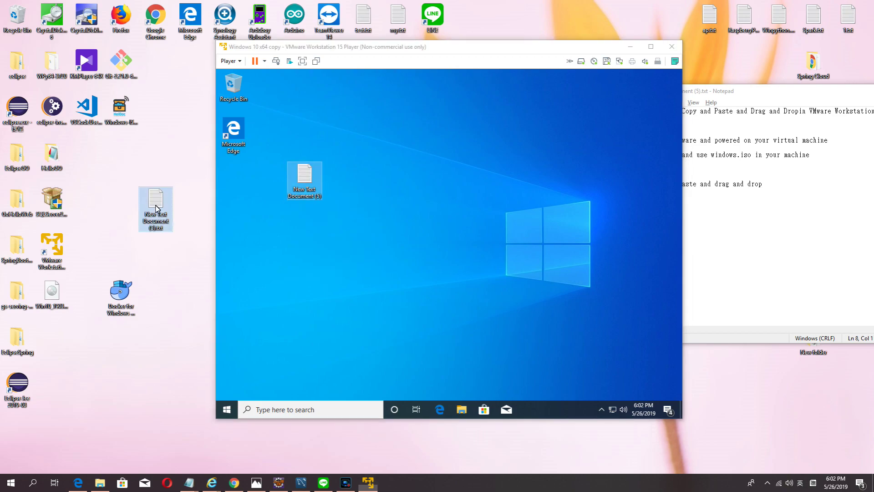
{"action": "left_click_drag", "start_coordinate": [151, 210], "coordinate": [315, 256]}
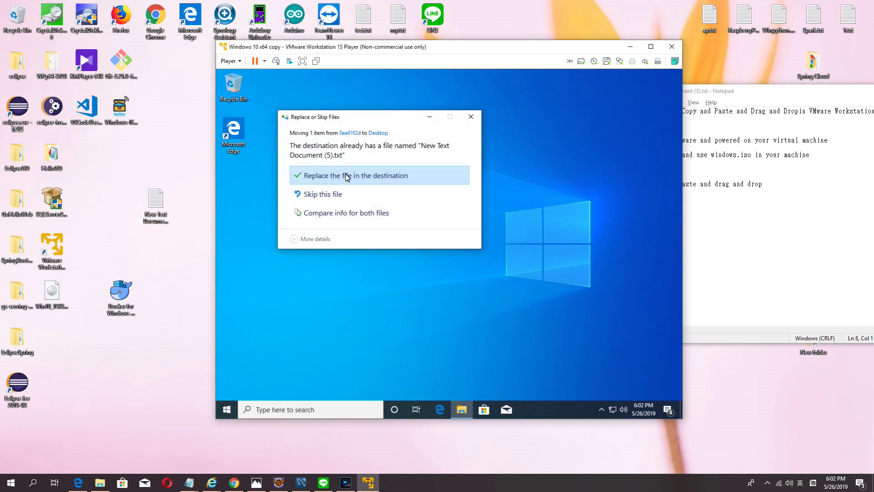
{"action": "left_click", "coordinate": [347, 176]}
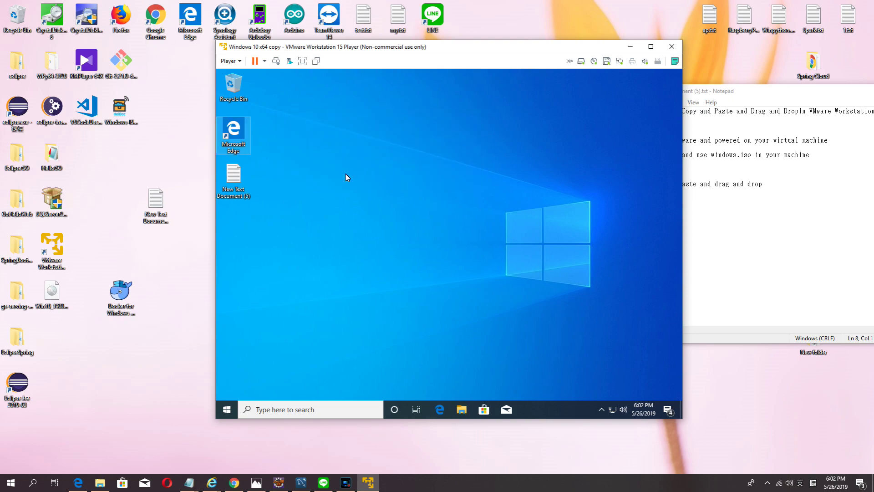
Step: Create a folder on the guest desktop, keeping the default name New folder
{"action": "key", "text": "shift+F10"}
{"action": "key", "text": "w"}
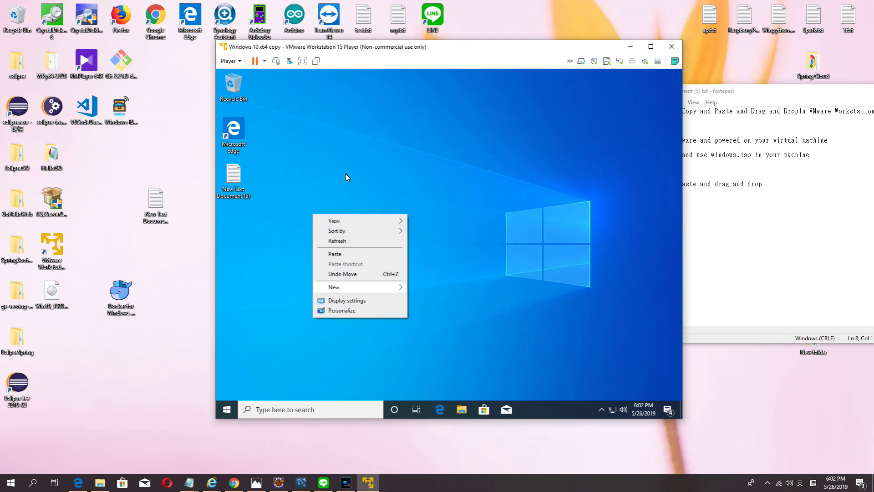
{"action": "key", "text": "Right"}
{"action": "key", "text": "Return"}
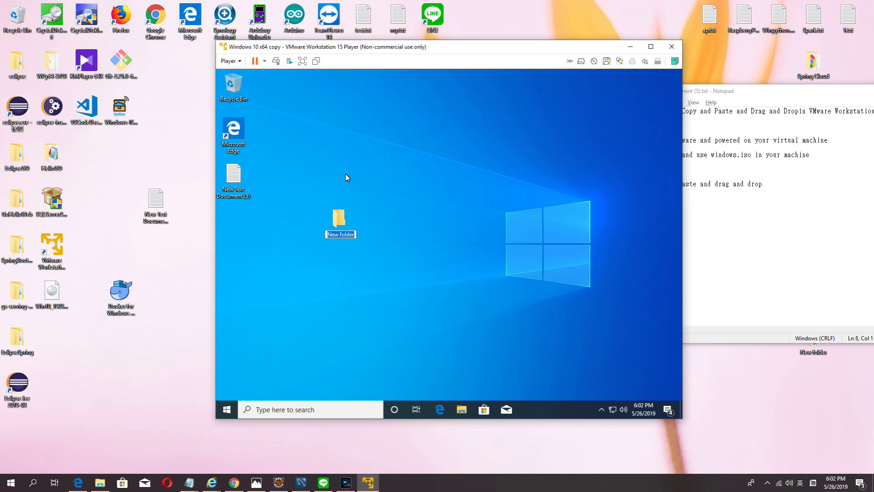
{"action": "key", "text": "Return"}
Step: Copy the guest's New folder and paste it onto the host desktop
{"action": "key", "text": "shift+F10"}
{"action": "key", "text": "Down"}
{"action": "key", "text": "Down"}
{"action": "key", "text": "Down"}
{"action": "key", "text": "Down"}
{"action": "key", "text": "Down"}
{"action": "key", "text": "Down"}
{"action": "key", "text": "Down"}
{"action": "key", "text": "Down"}
{"action": "key", "text": "Down"}
{"action": "key", "text": "Down"}
{"action": "key", "text": "Down"}
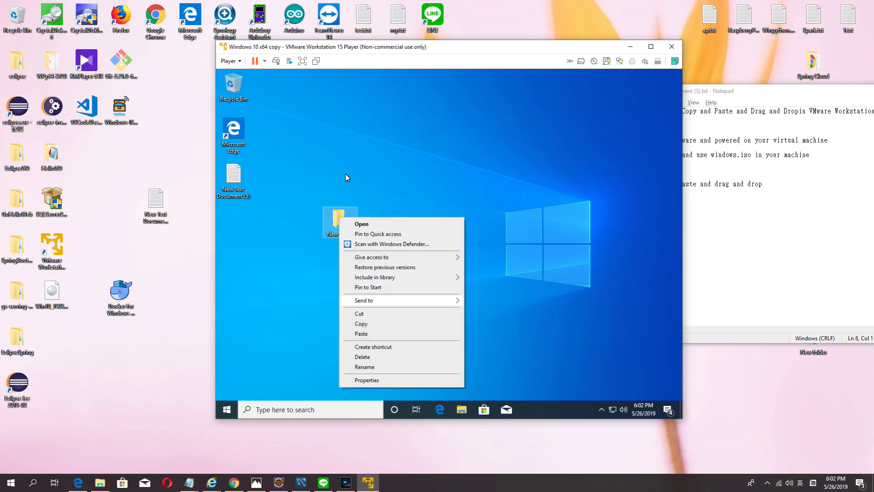
{"action": "key", "text": "Return"}
{"action": "right_click", "coordinate": [185, 256]}
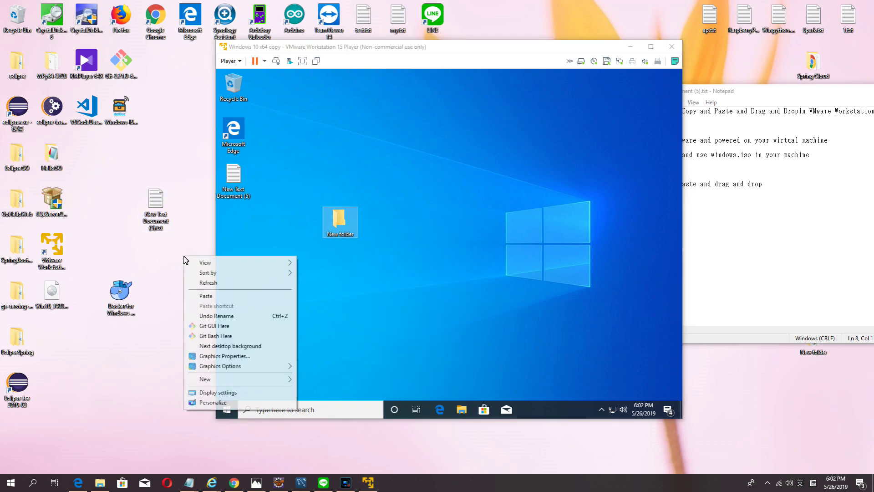
{"action": "left_click", "coordinate": [213, 296]}
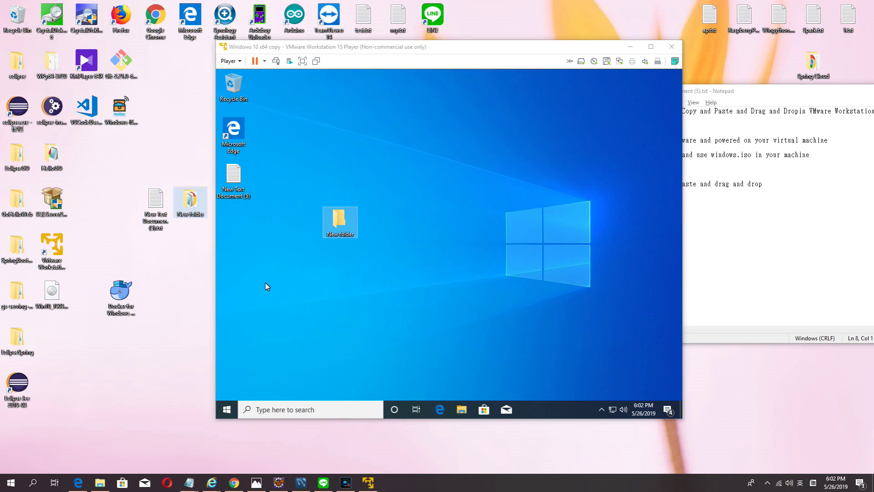
Step: Highlight step 4 about copy, paste and drag in the Notepad steps list, then return to the VM
{"action": "left_click", "coordinate": [335, 276]}
{"action": "left_click", "coordinate": [752, 199]}
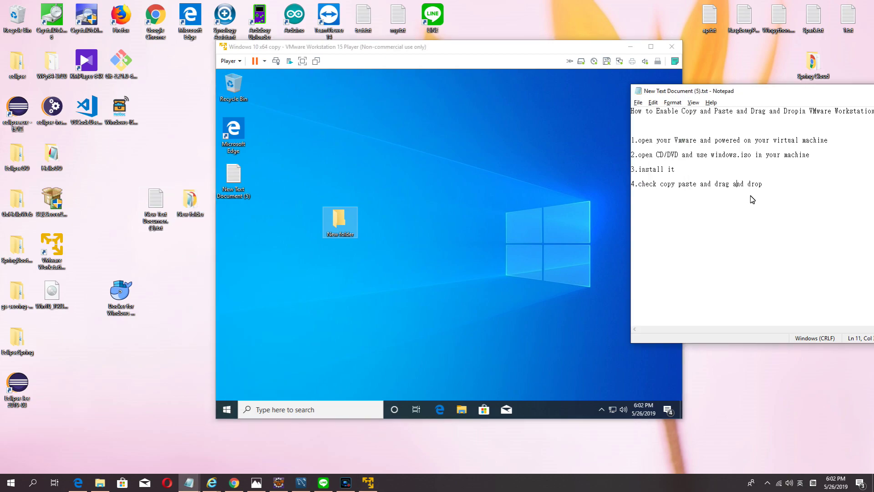
{"action": "left_click_drag", "start_coordinate": [786, 185], "coordinate": [634, 187]}
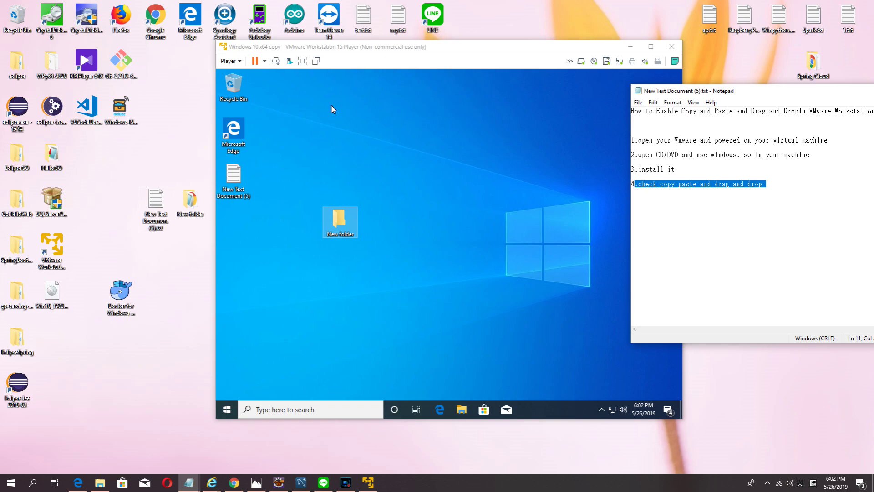
{"action": "left_click", "coordinate": [372, 164]}
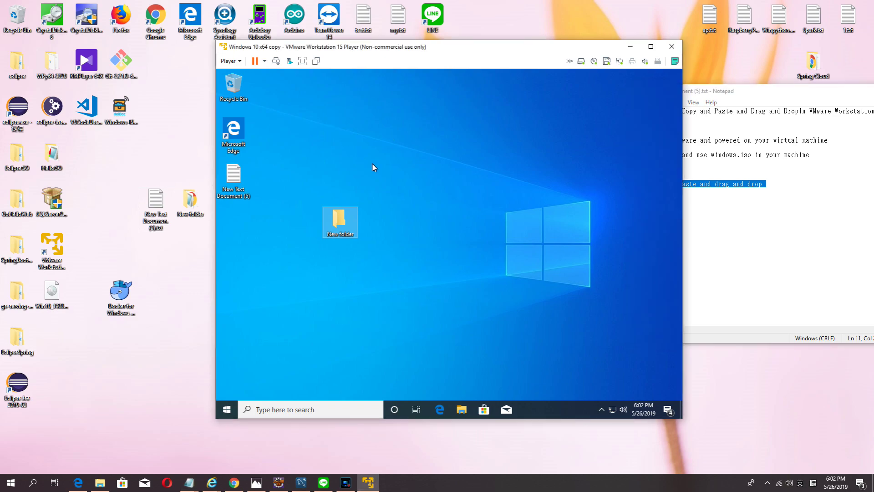
{"action": "left_click", "coordinate": [345, 482]}
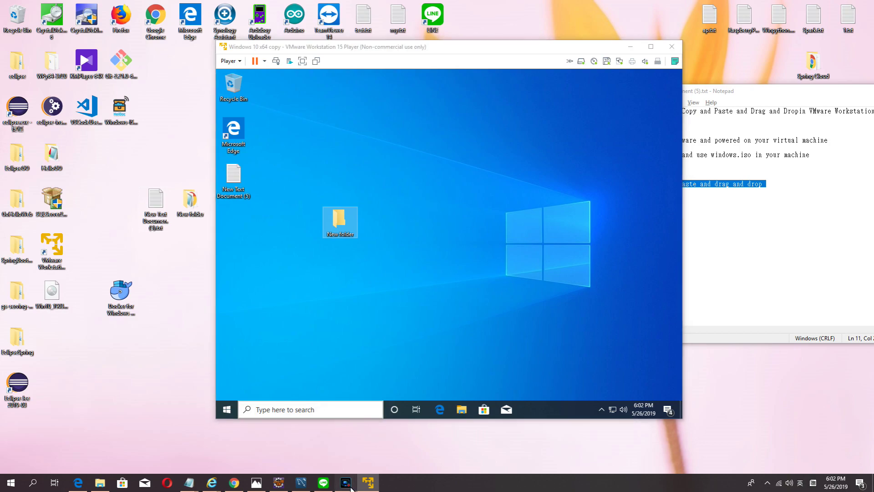